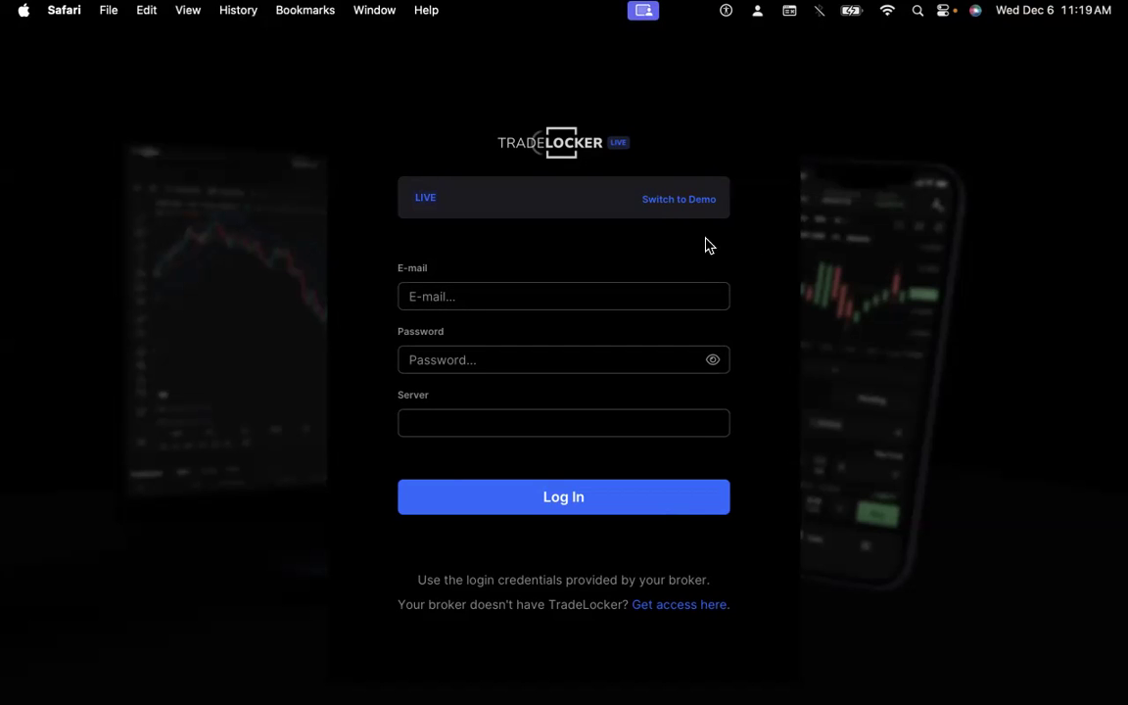
Enter the demo trading workspace showing the EURCAD chart, price list and order panel
{"action": "left_click", "coordinate": [688, 202]}
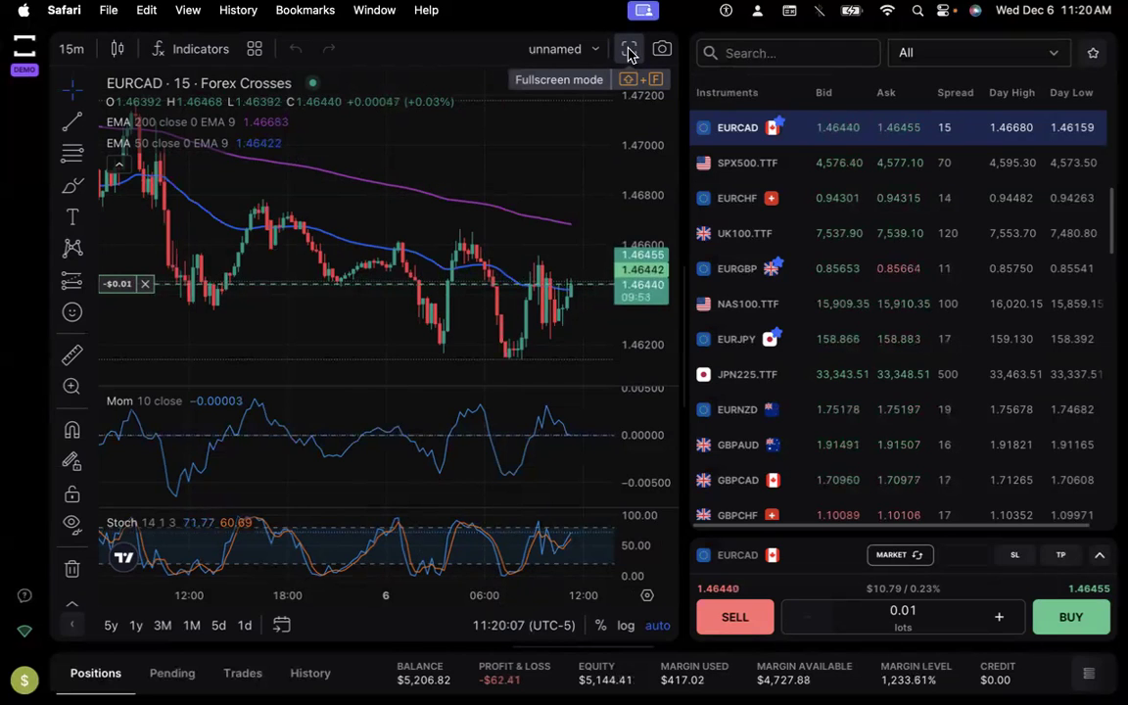
Expand the EURCAD chart to full window, trying Line and Heikin Ashi before returning to Candles
{"action": "left_click", "coordinate": [629, 54]}
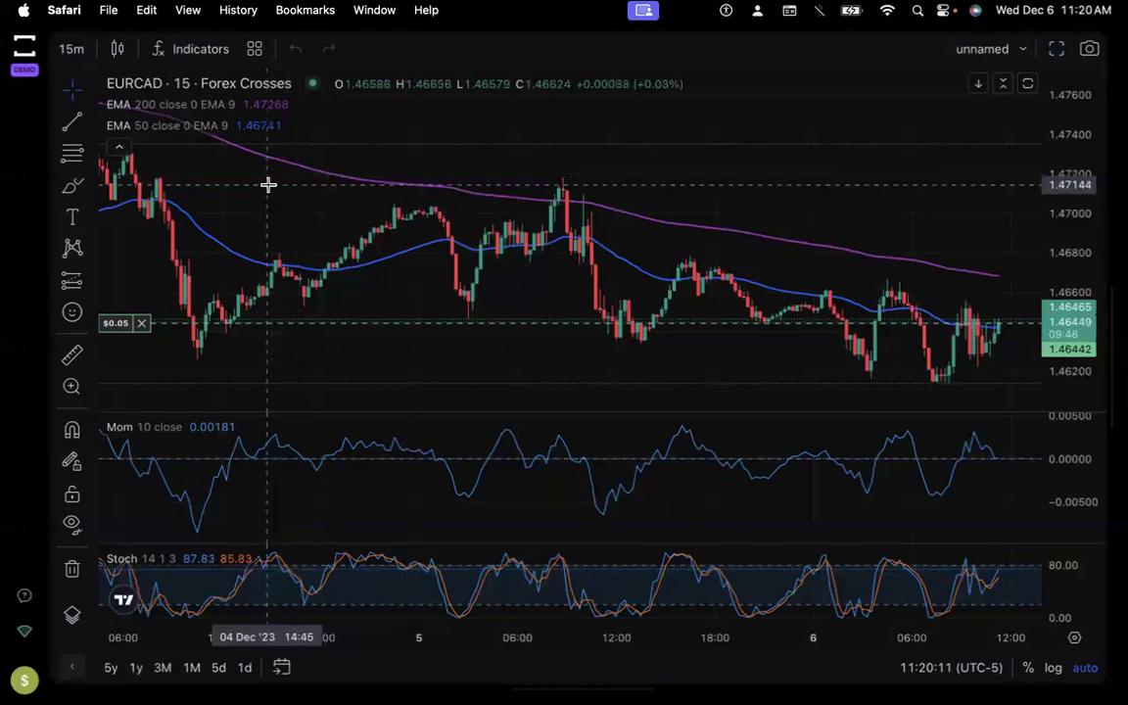
{"action": "left_click", "coordinate": [71, 56]}
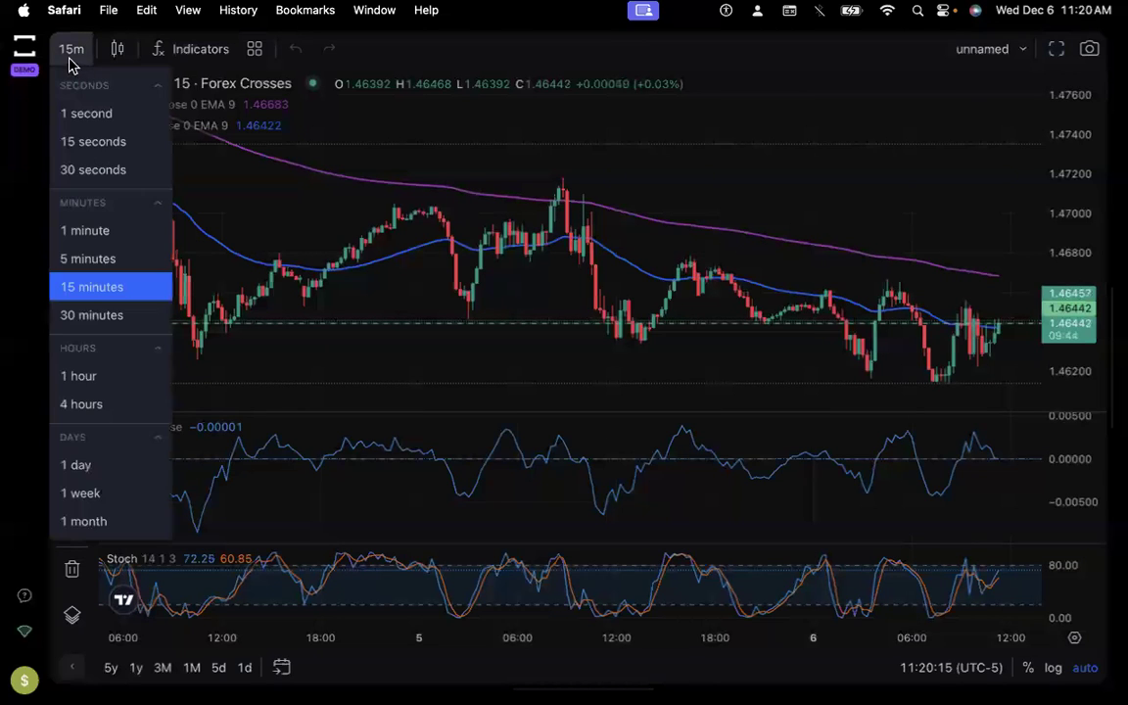
{"action": "left_click", "coordinate": [114, 51]}
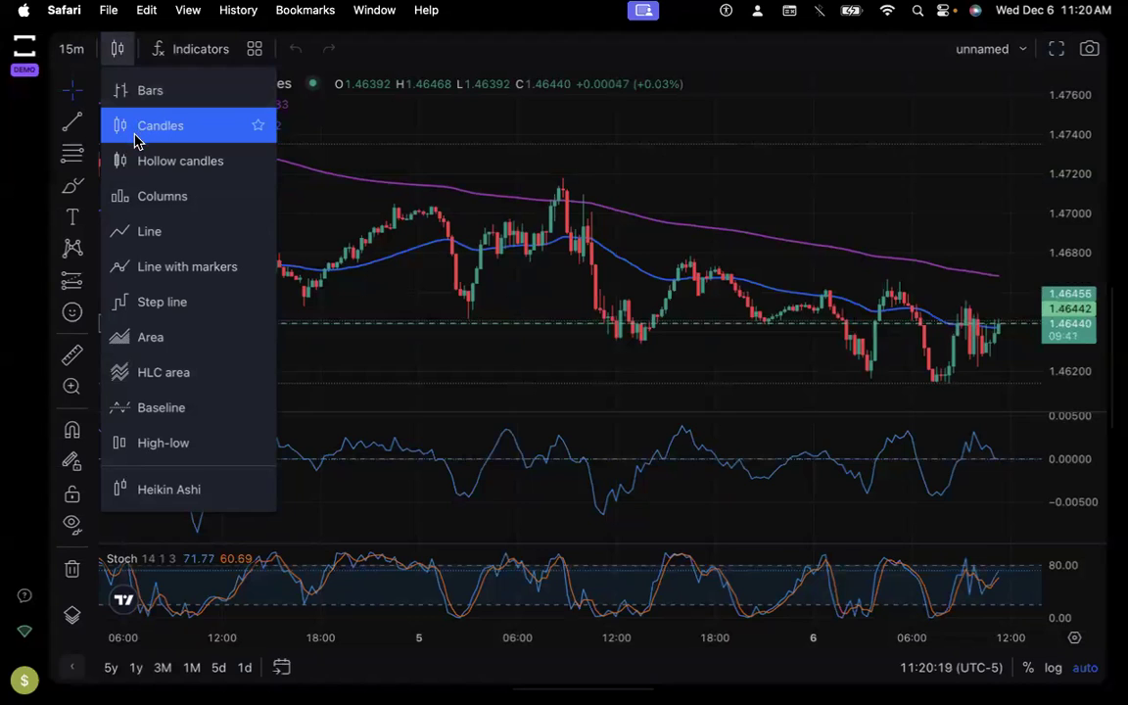
{"action": "left_click", "coordinate": [152, 231]}
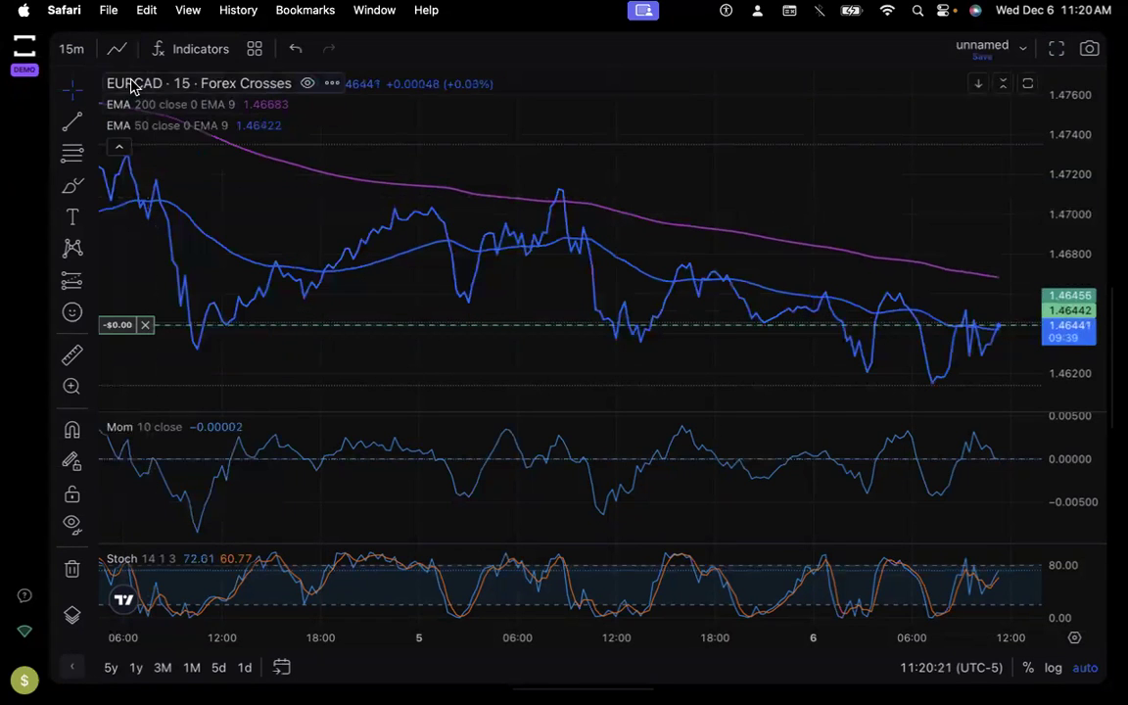
{"action": "left_click", "coordinate": [116, 49]}
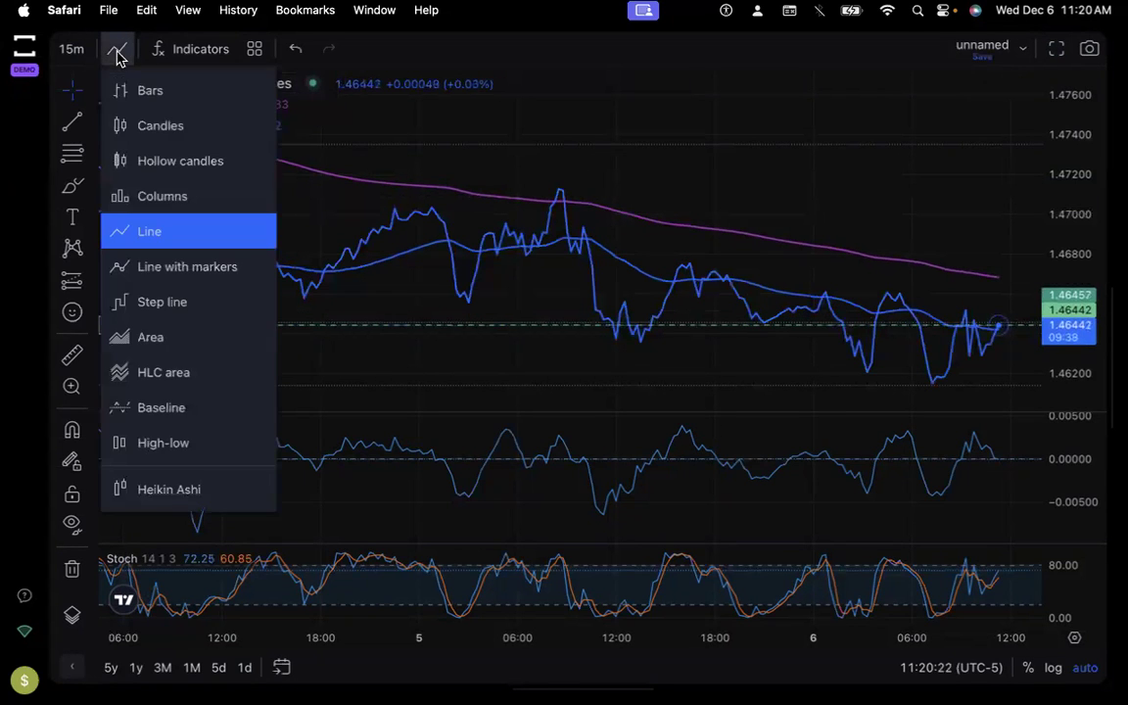
{"action": "left_click", "coordinate": [152, 492]}
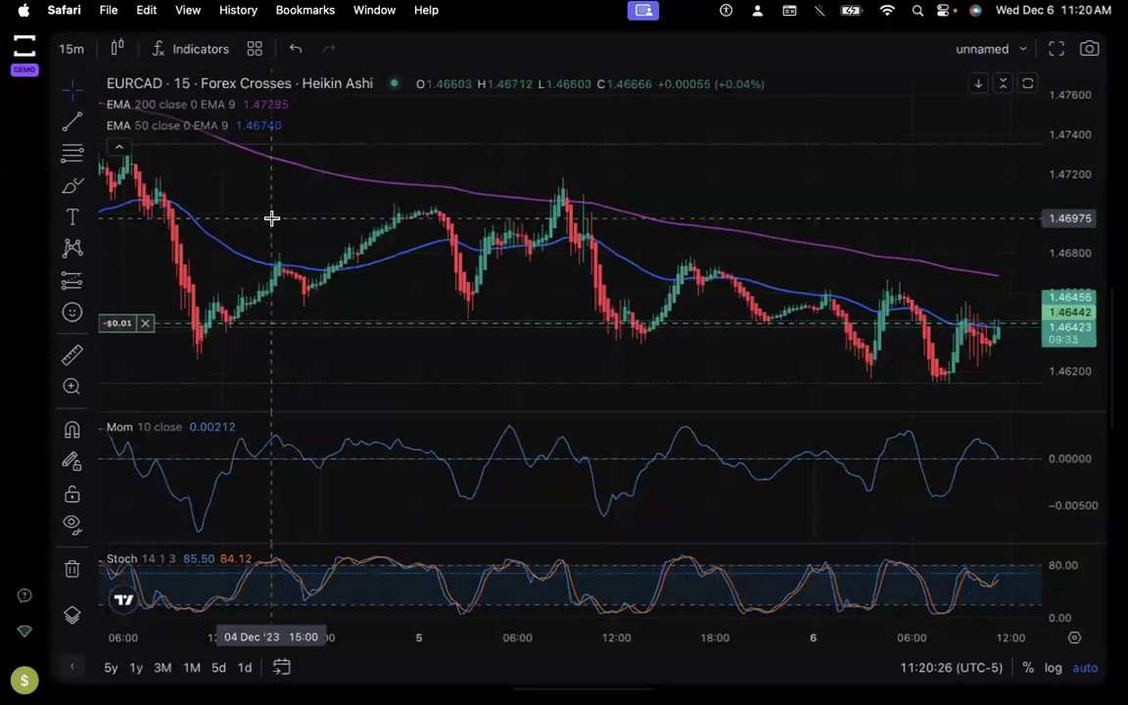
{"action": "left_click", "coordinate": [119, 49]}
{"action": "left_click", "coordinate": [159, 127]}
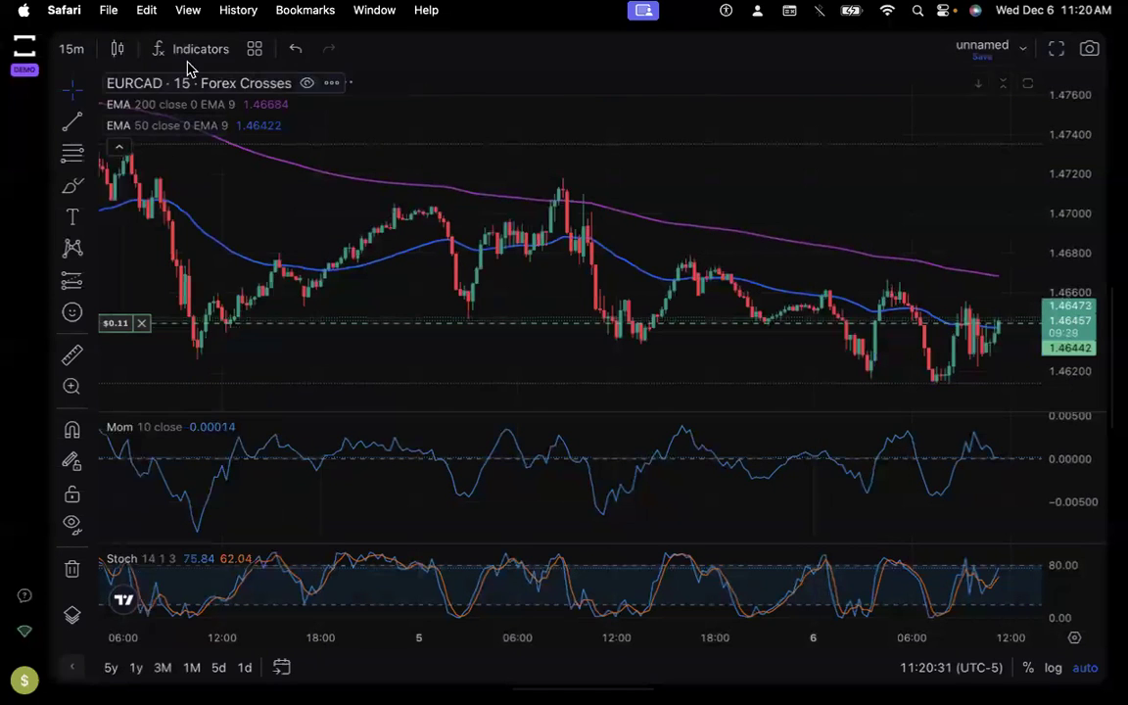
{"action": "left_click", "coordinate": [196, 54]}
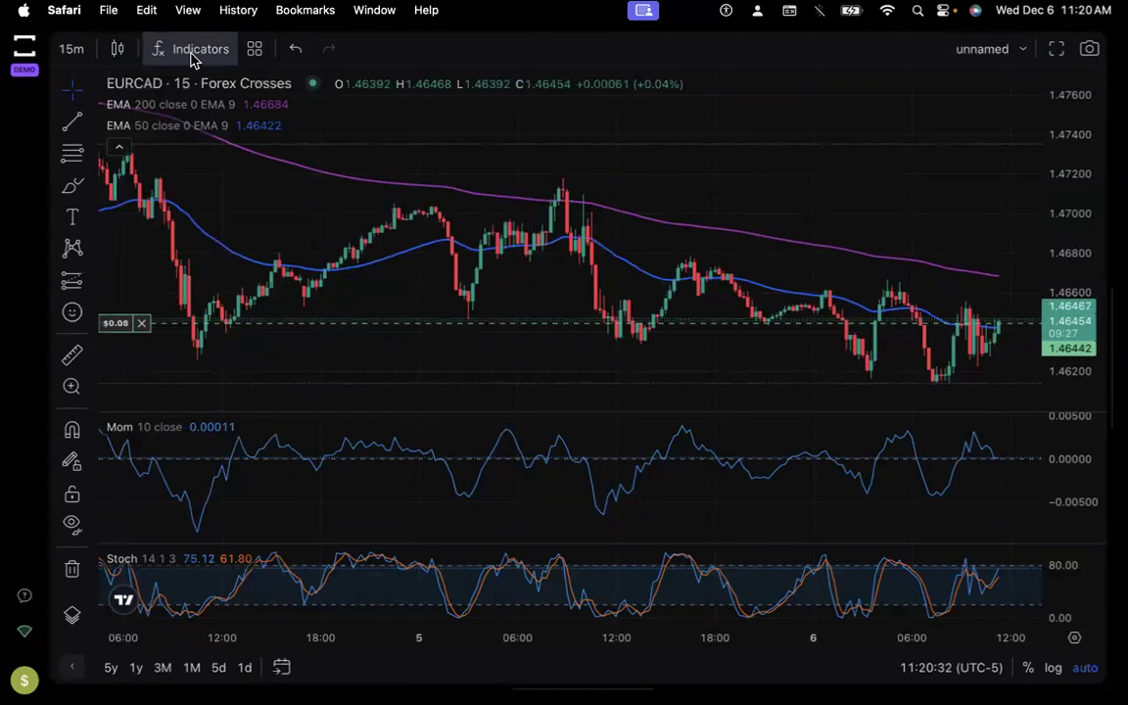
{"action": "scroll", "coordinate": [495, 293], "scroll_direction": "down", "scroll_amount": 2}
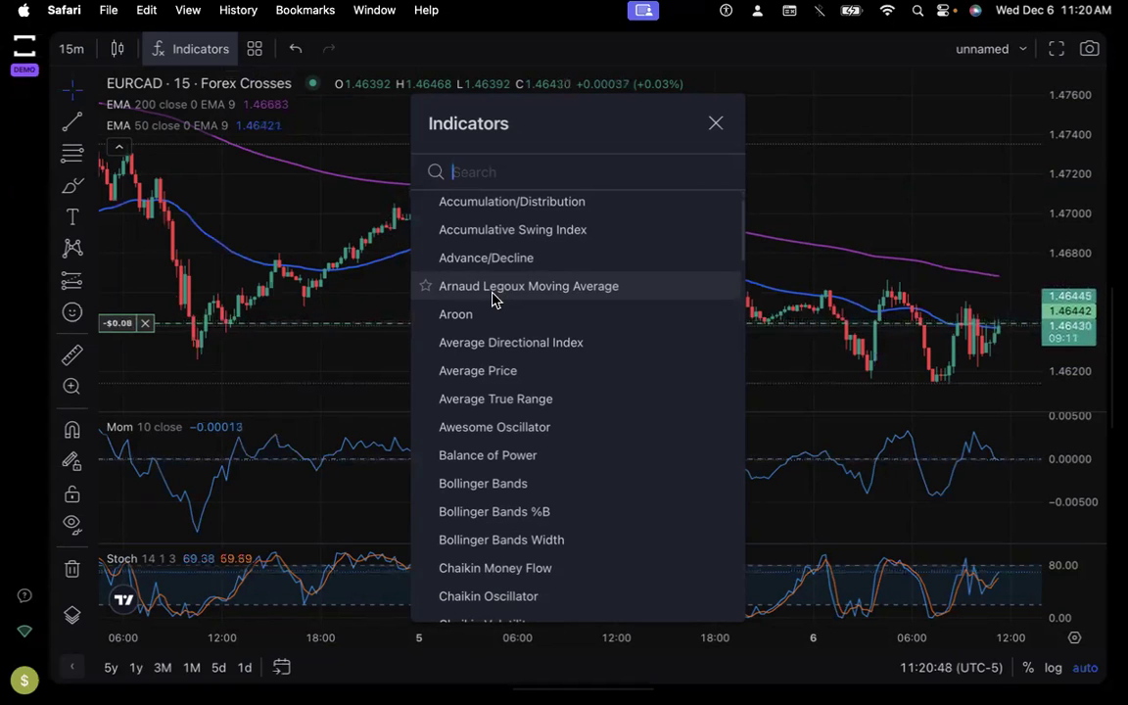
{"action": "left_click", "coordinate": [713, 124]}
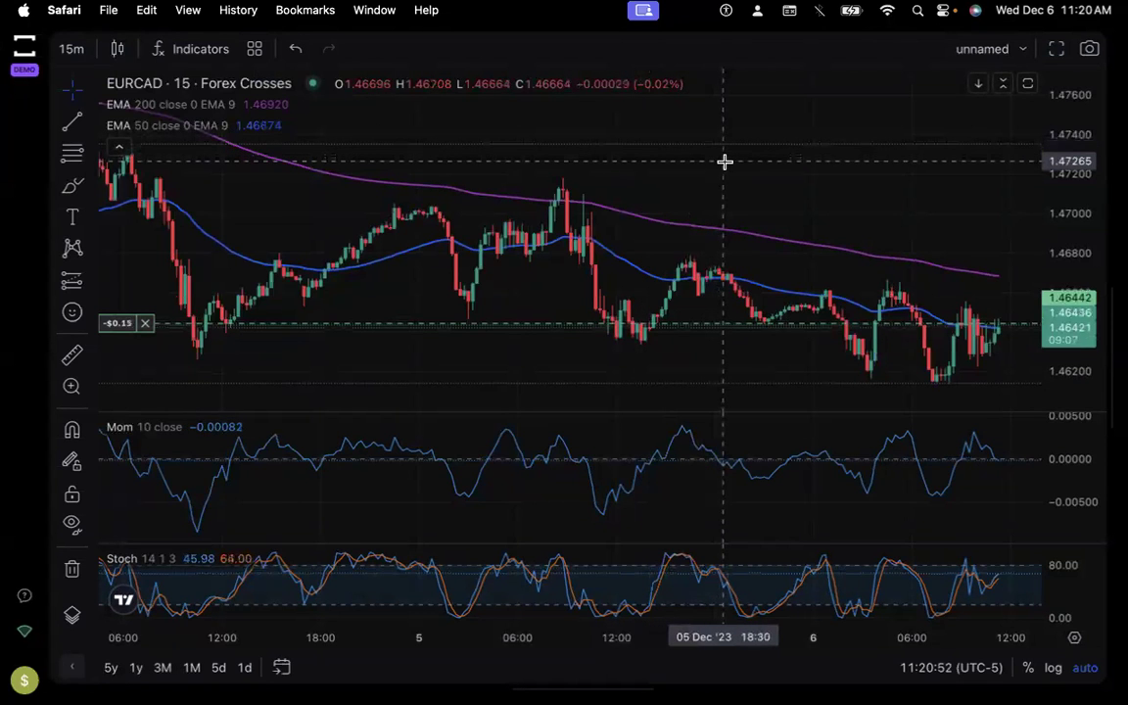
{"action": "left_click_drag", "start_coordinate": [700, 153], "coordinate": [710, 152]}
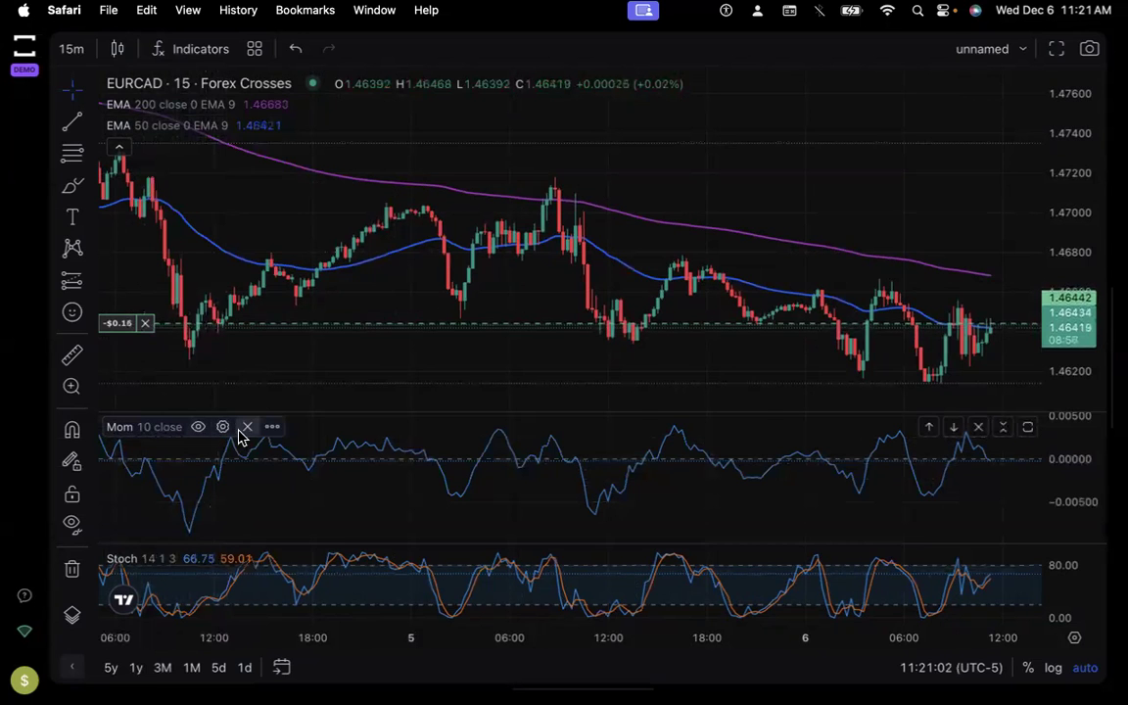
Remove and restore the Momentum and Stochastic panes, then save the indicators as template 'cc strategy'
{"action": "left_click", "coordinate": [245, 428]}
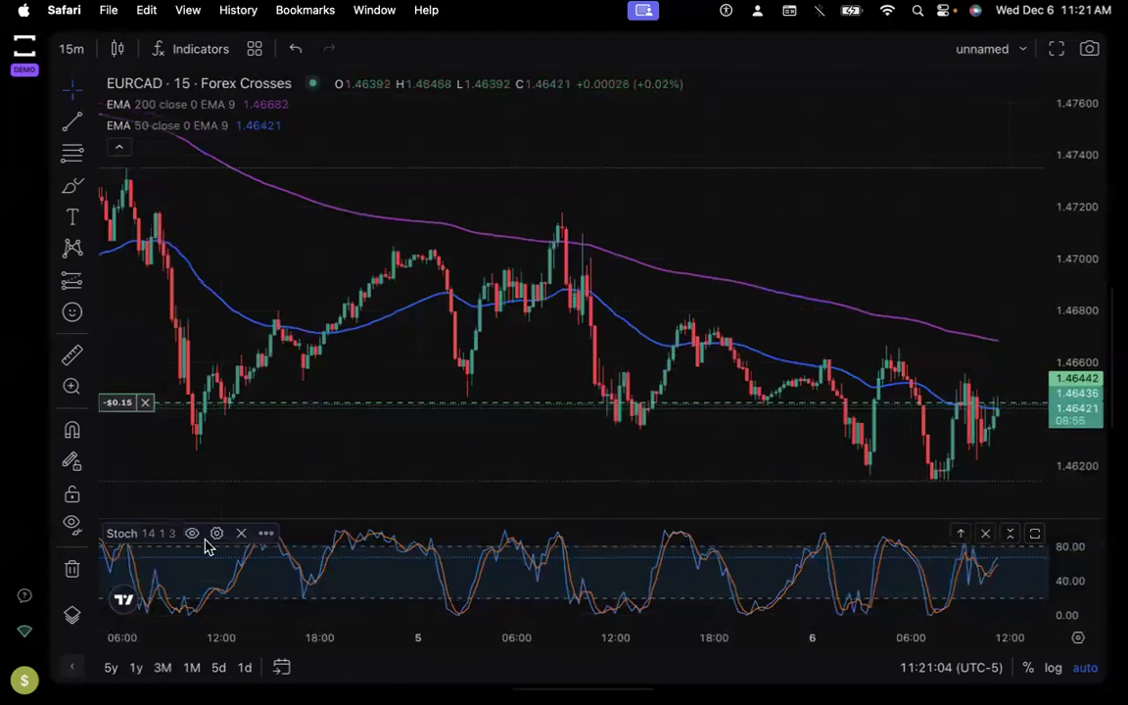
{"action": "left_click", "coordinate": [241, 534]}
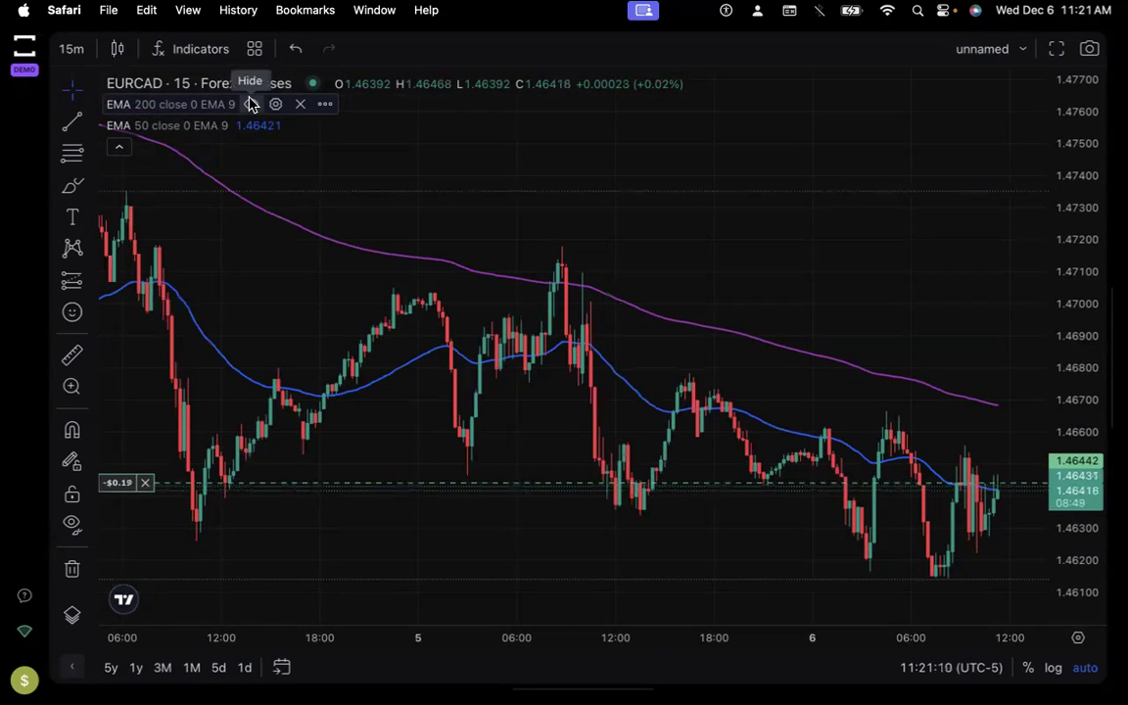
{"action": "left_click", "coordinate": [297, 49]}
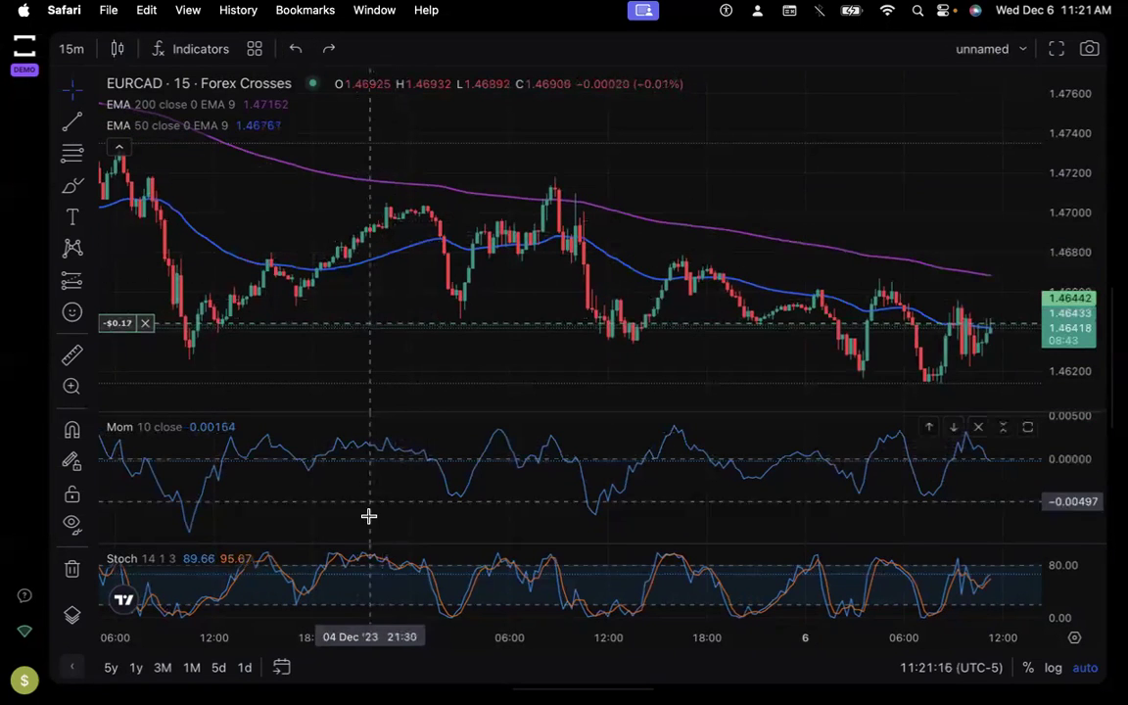
{"action": "left_click", "coordinate": [254, 56]}
{"action": "left_click", "coordinate": [323, 93]}
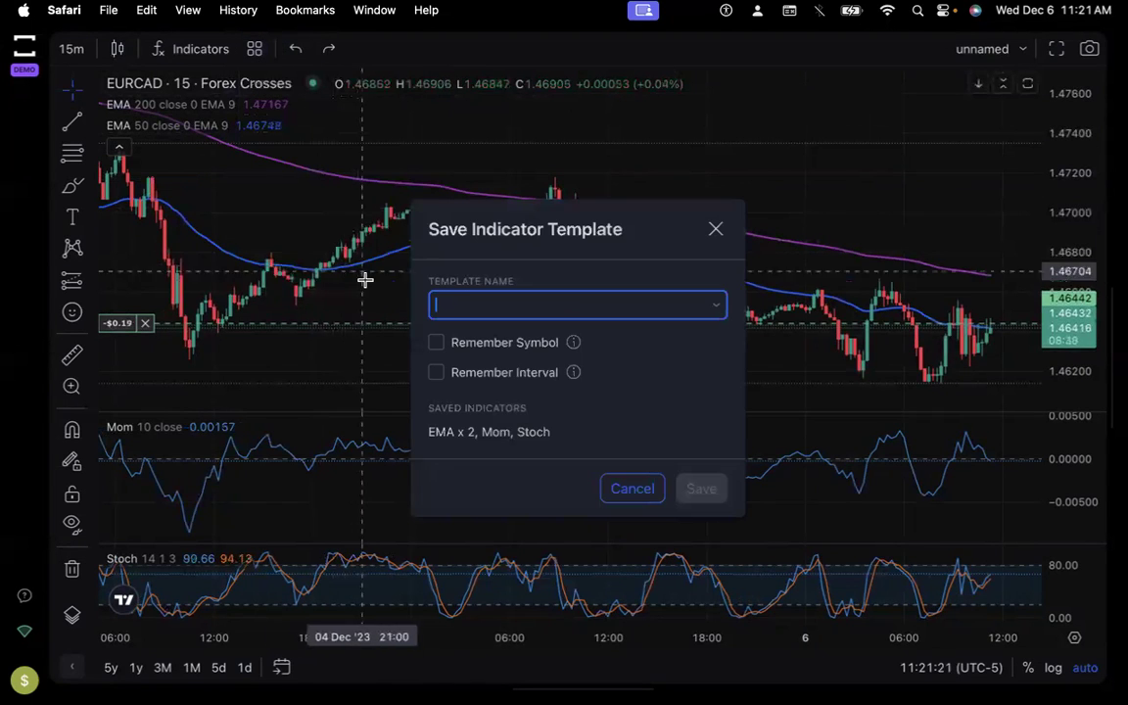
{"action": "type", "text": "cc stra"}
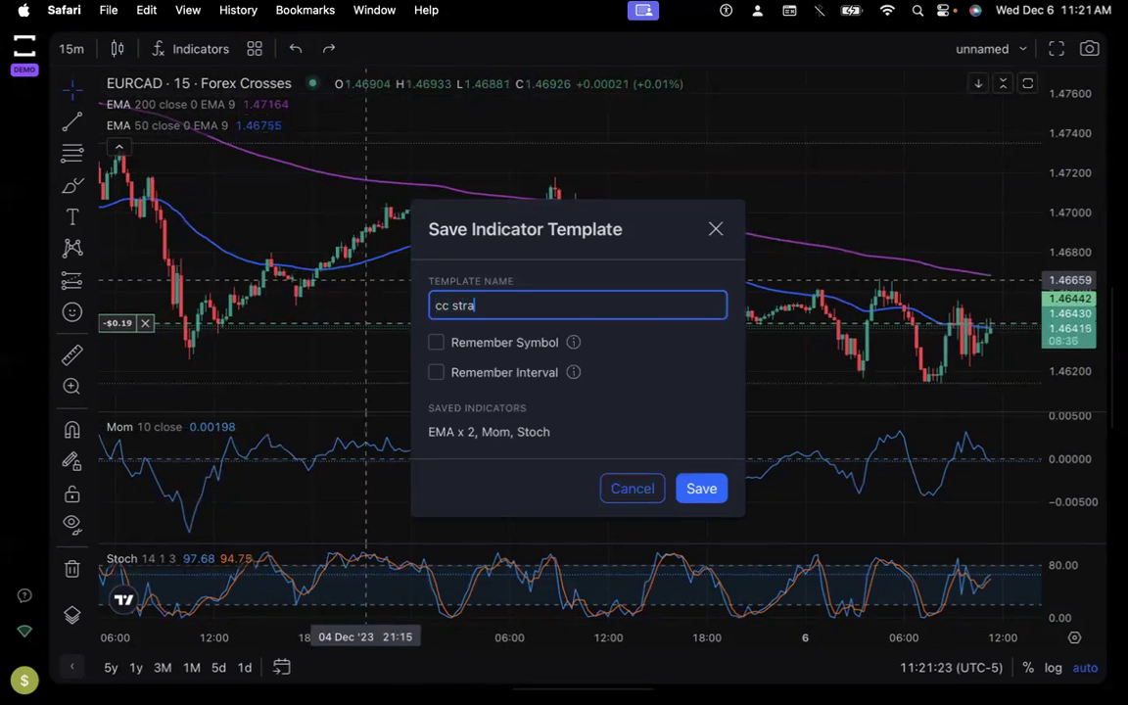
{"action": "type", "text": "teg"}
{"action": "key", "text": "BackSpace"}
{"action": "key", "text": "BackSpace"}
{"action": "key", "text": "BackSpace"}
{"action": "left_click", "coordinate": [705, 488]}
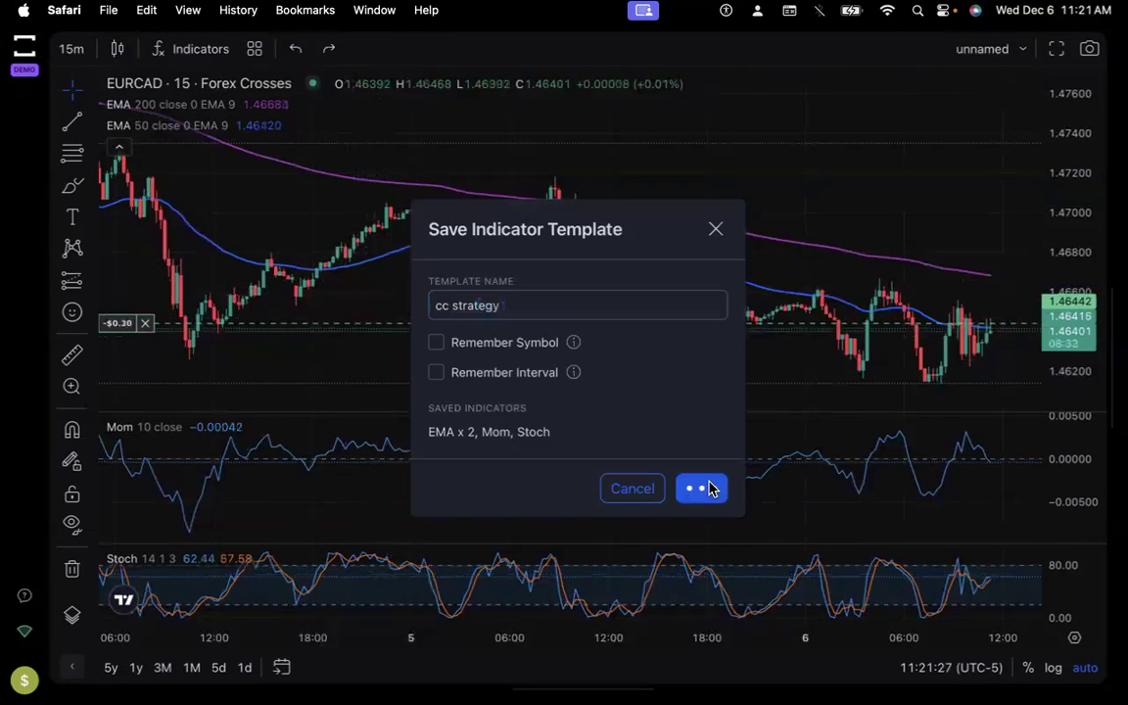
Remove the Stochastic and Momentum panes, then pick the 'cha cha strategy 4' saved template
{"action": "left_click", "coordinate": [221, 559]}
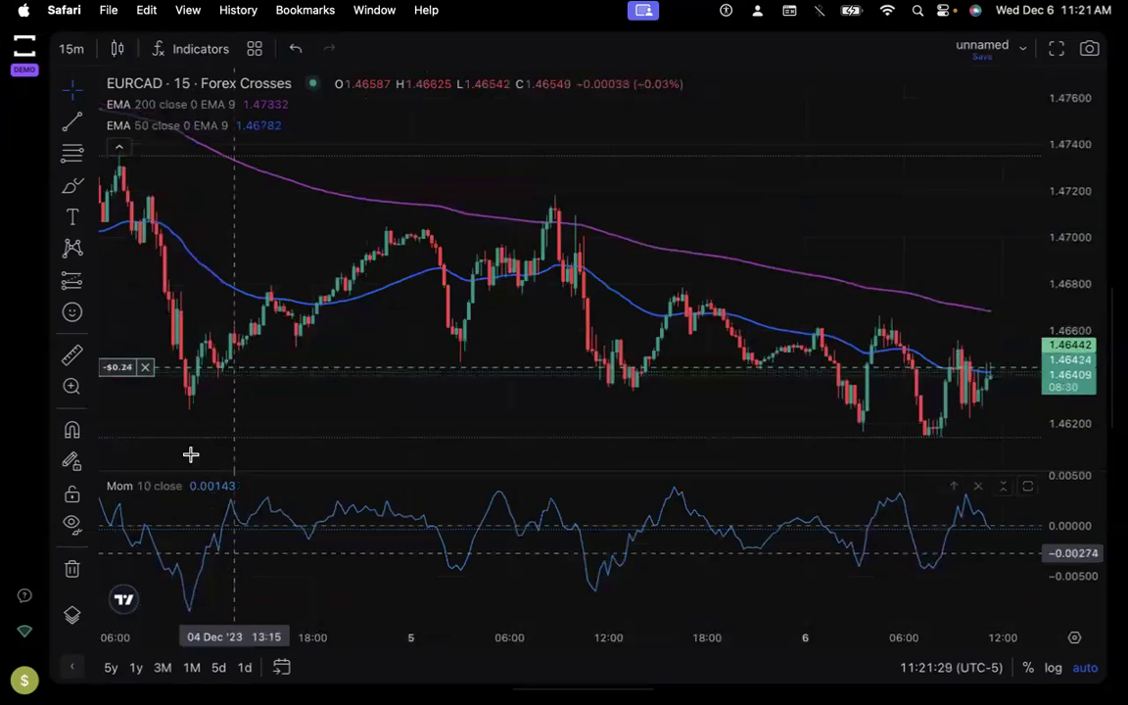
{"action": "left_click", "coordinate": [245, 487]}
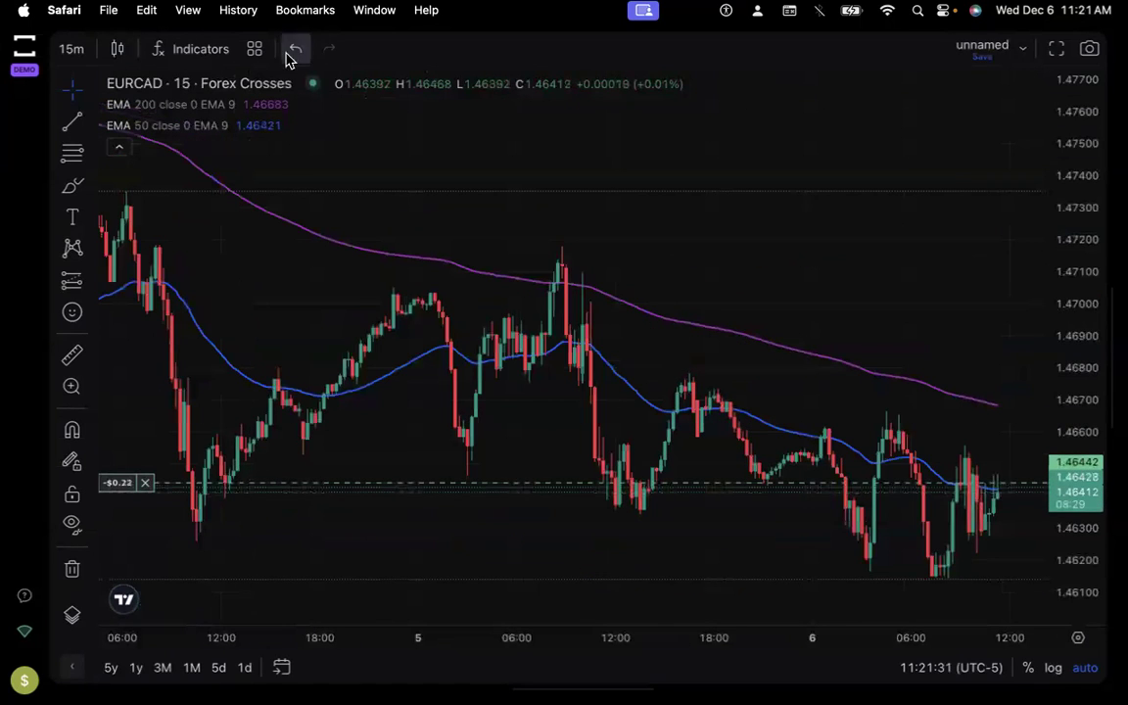
{"action": "left_click", "coordinate": [257, 54]}
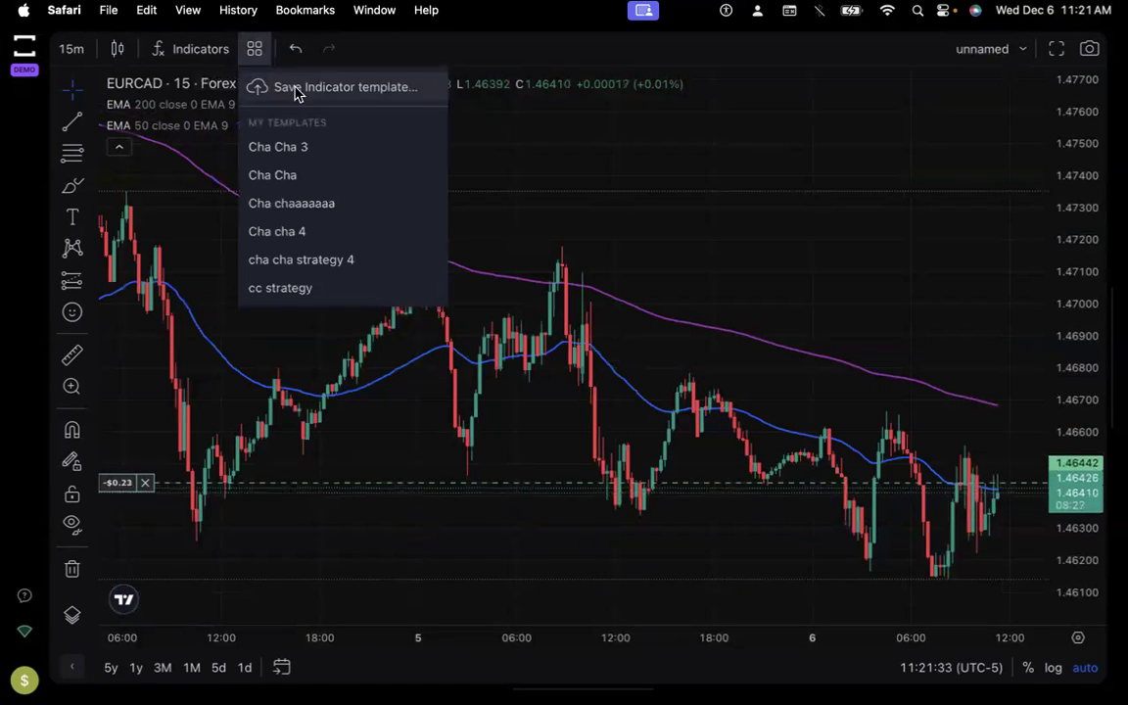
{"action": "left_click", "coordinate": [285, 263]}
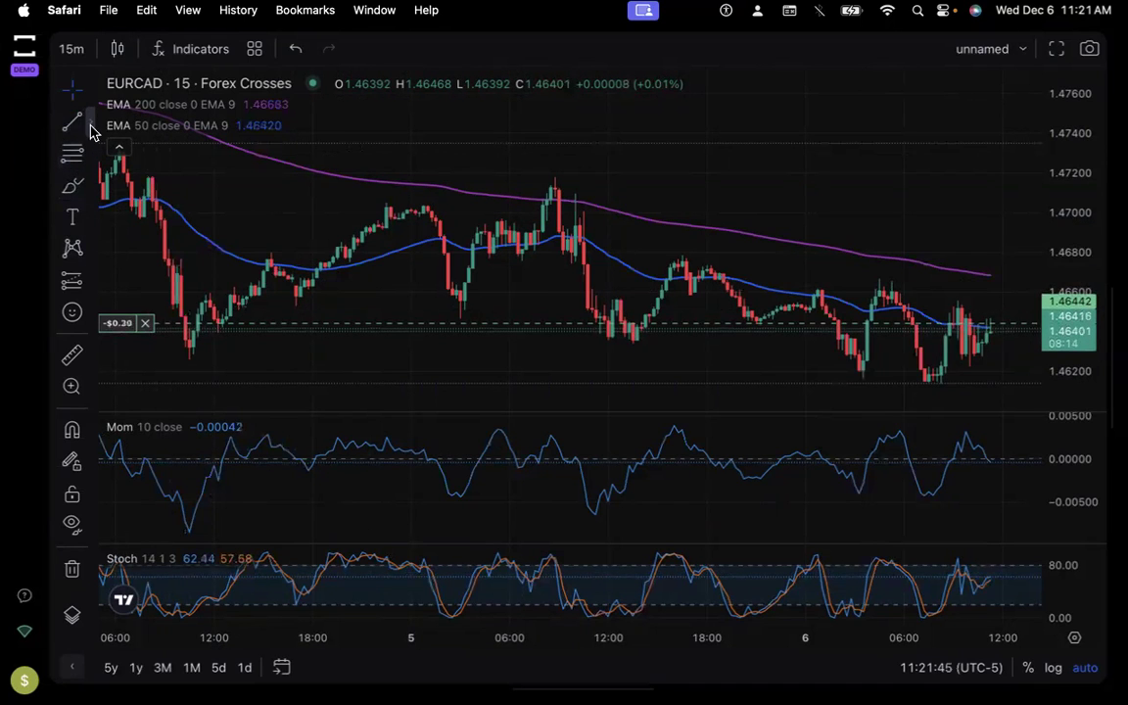
Draw horizontal lines on the EURCAD chart at 1.47161 and 1.46322
{"action": "left_click", "coordinate": [91, 127]}
{"action": "left_click", "coordinate": [163, 330]}
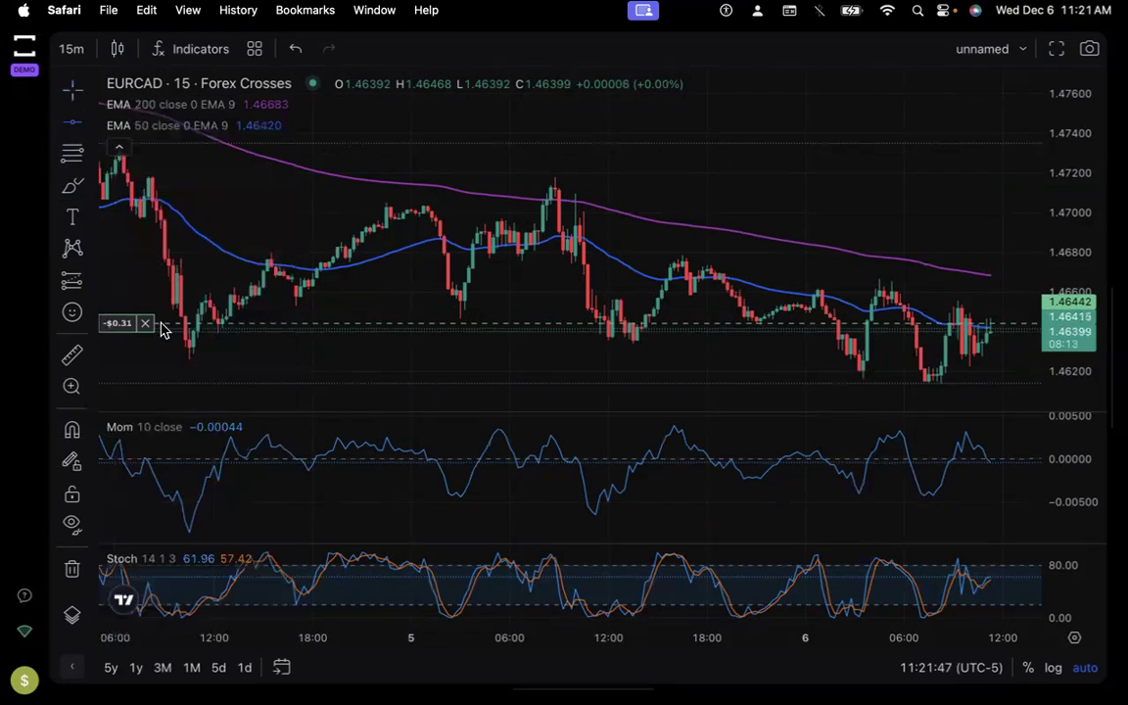
{"action": "left_click", "coordinate": [381, 184]}
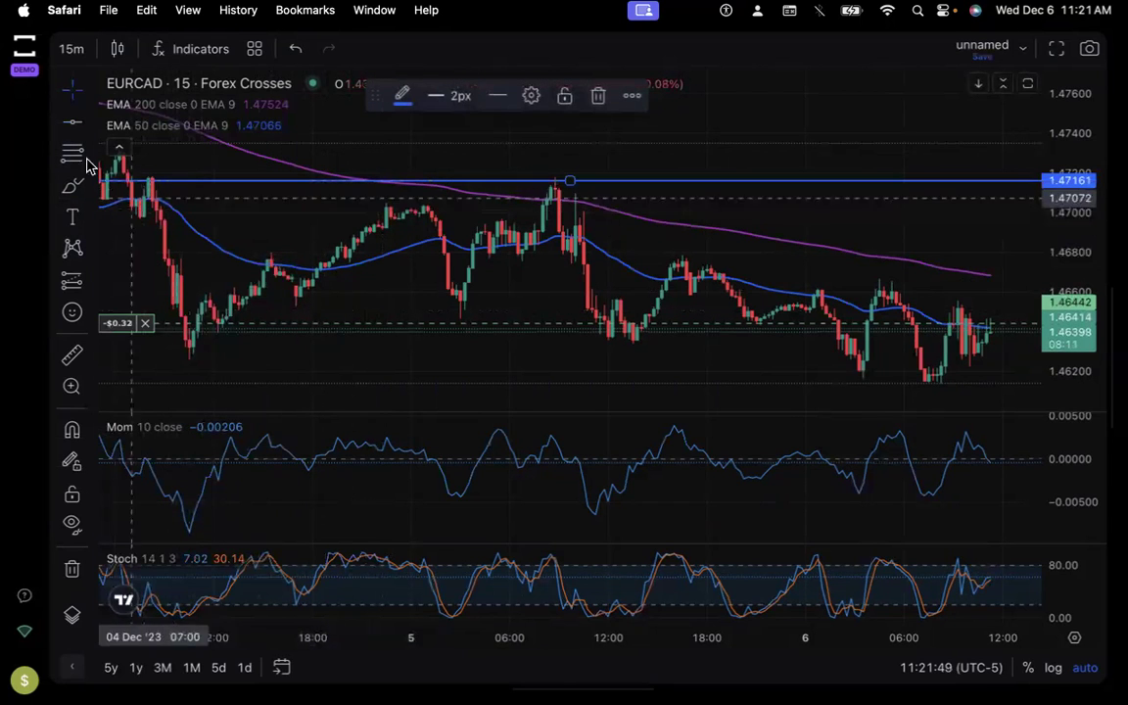
{"action": "left_click", "coordinate": [74, 123]}
{"action": "left_click", "coordinate": [421, 348]}
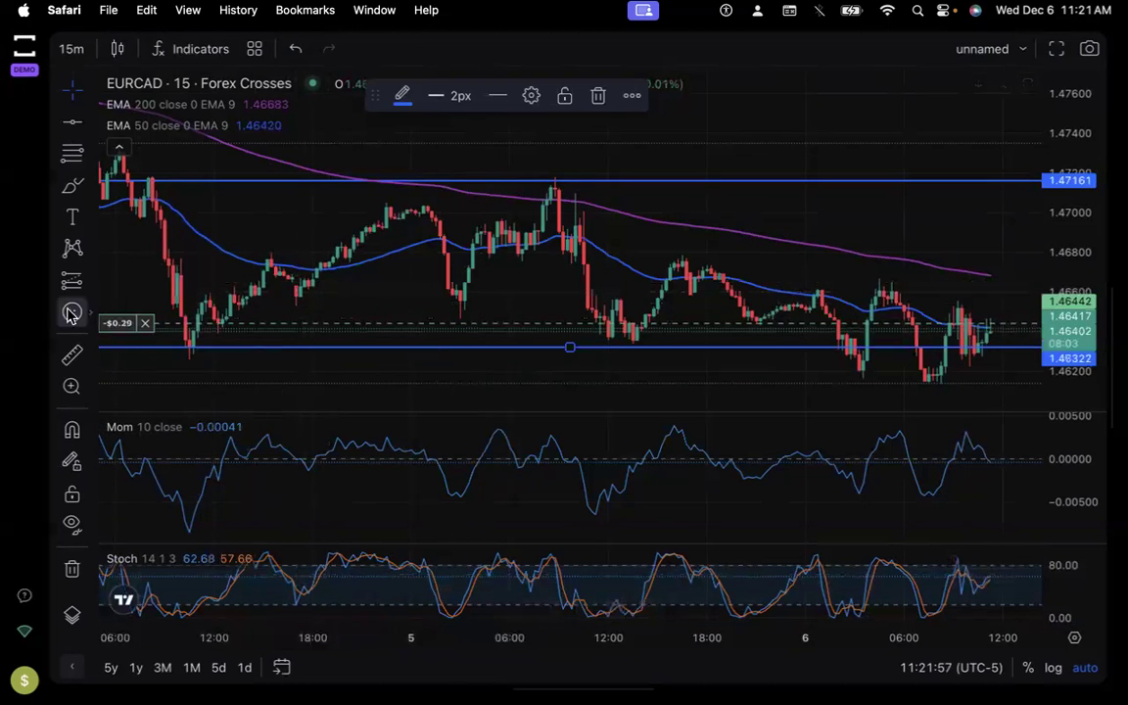
Measure the 17-bar, 0.47% drop from the peak, view position tools, then clear the measurement
{"action": "left_click", "coordinate": [71, 355]}
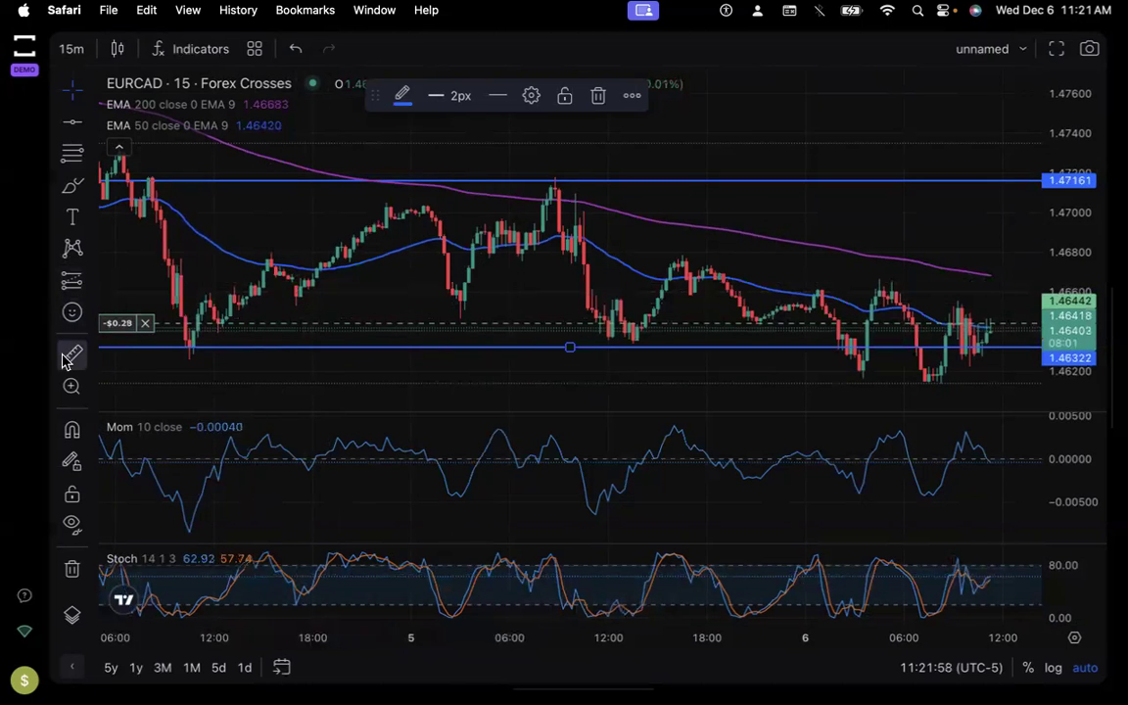
{"action": "left_click", "coordinate": [559, 191]}
{"action": "left_click", "coordinate": [629, 331]}
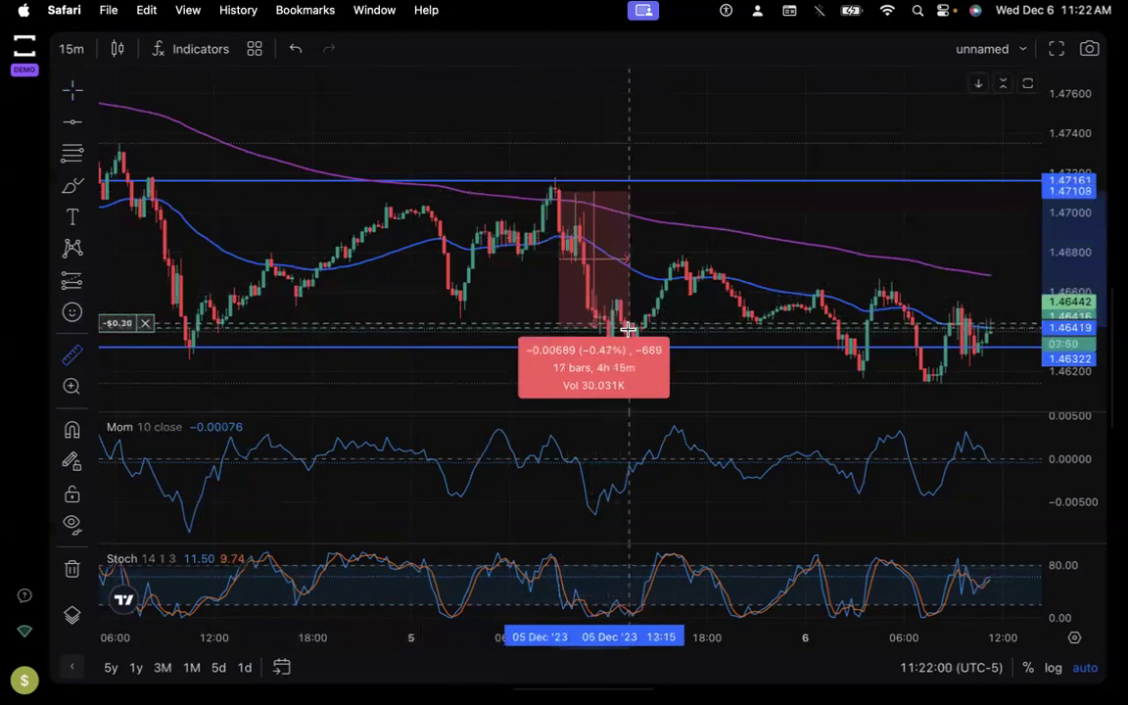
{"action": "left_click", "coordinate": [92, 287]}
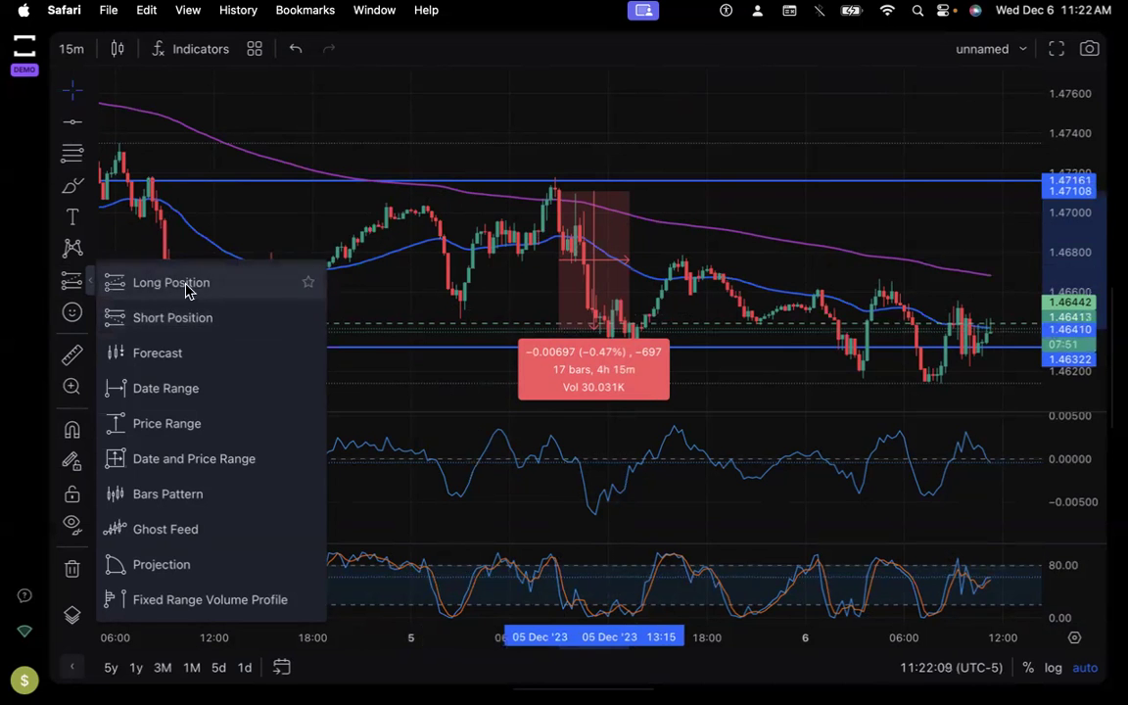
{"action": "left_click", "coordinate": [374, 188]}
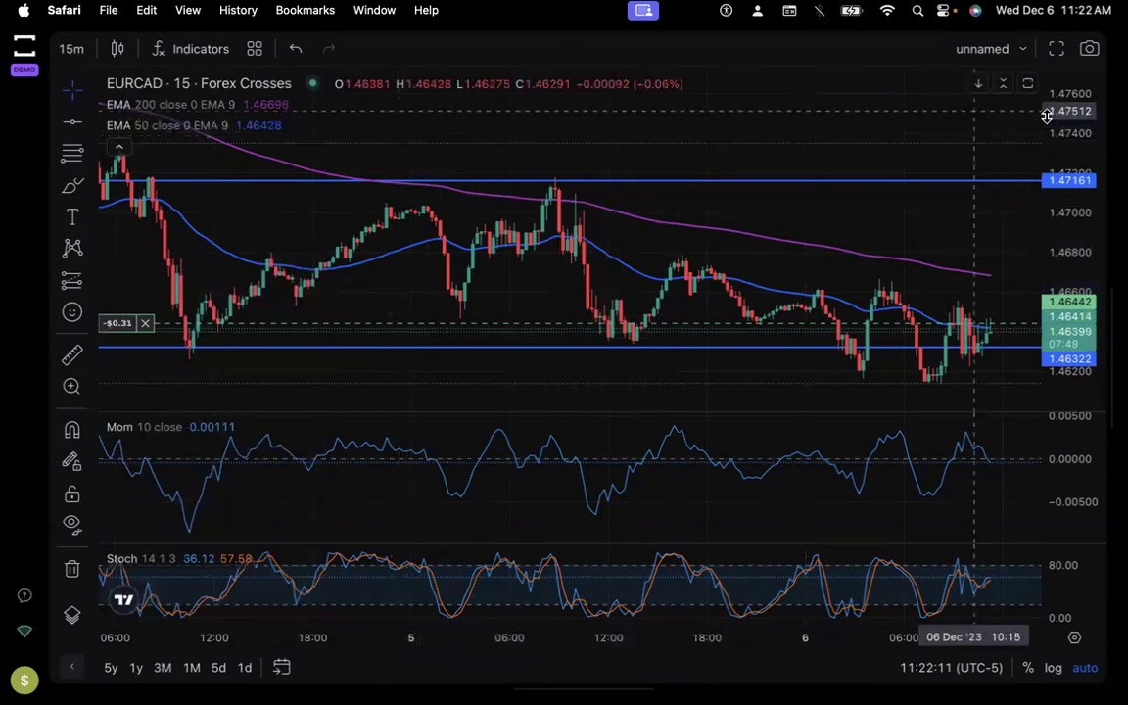
Reopen the instrument list, search 'eurchf' and load the EURCHF pair
{"action": "left_click", "coordinate": [1058, 57]}
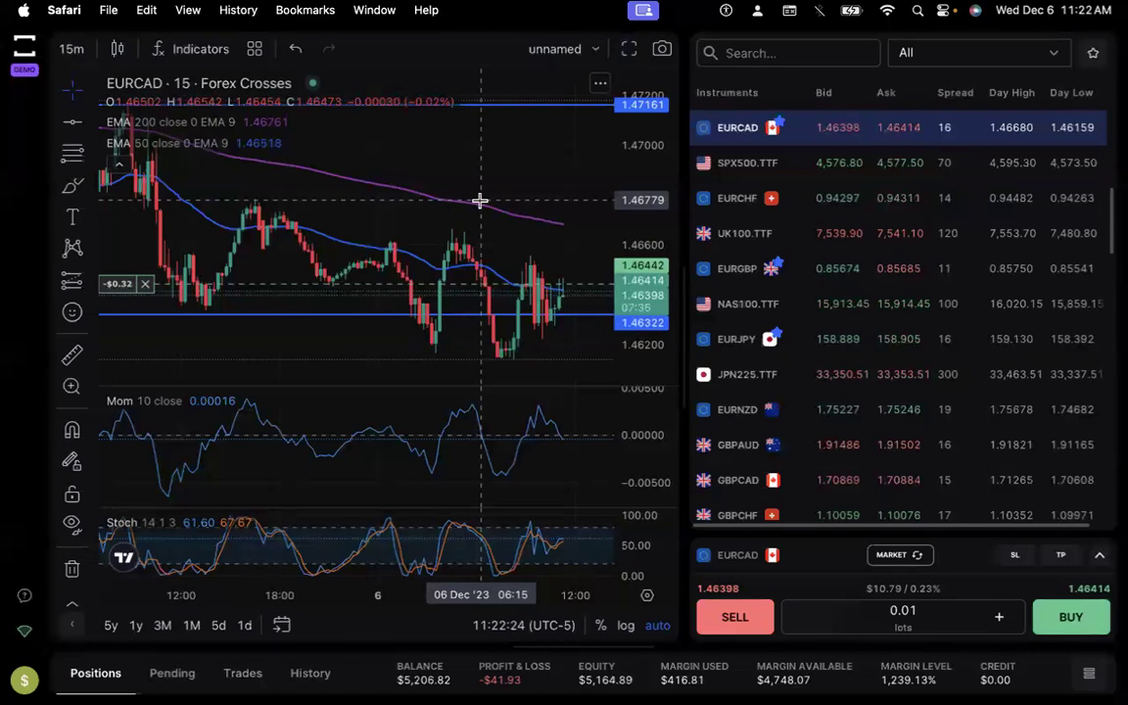
{"action": "left_click", "coordinate": [793, 56]}
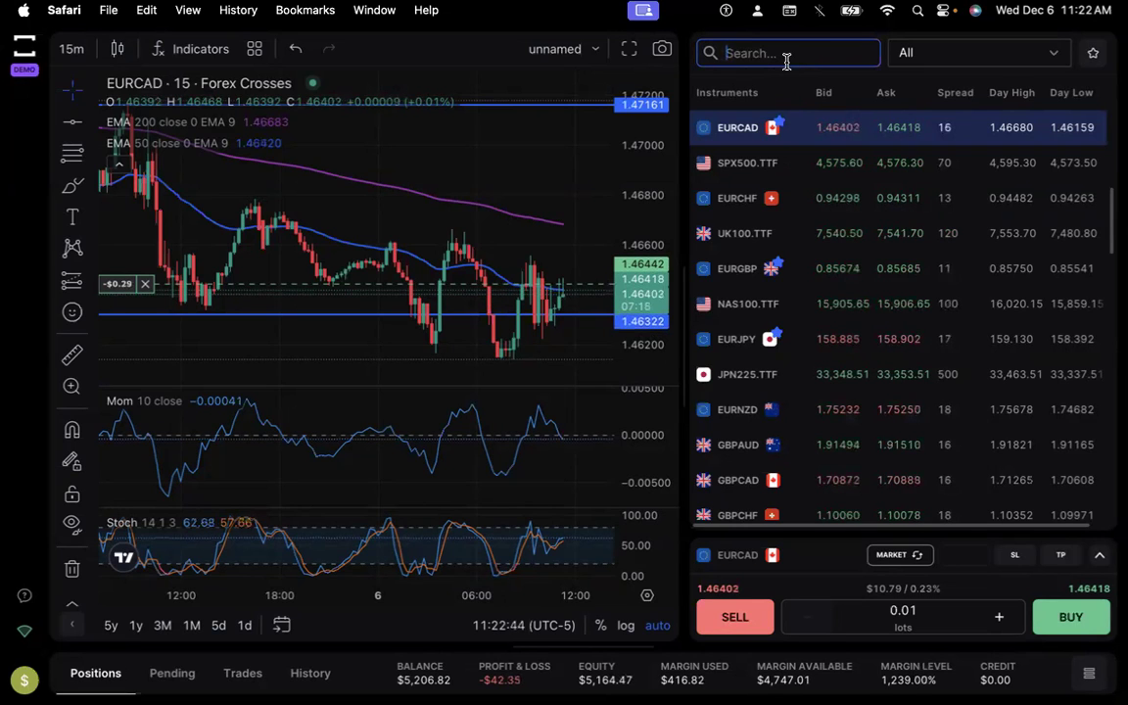
{"action": "type", "text": "e"}
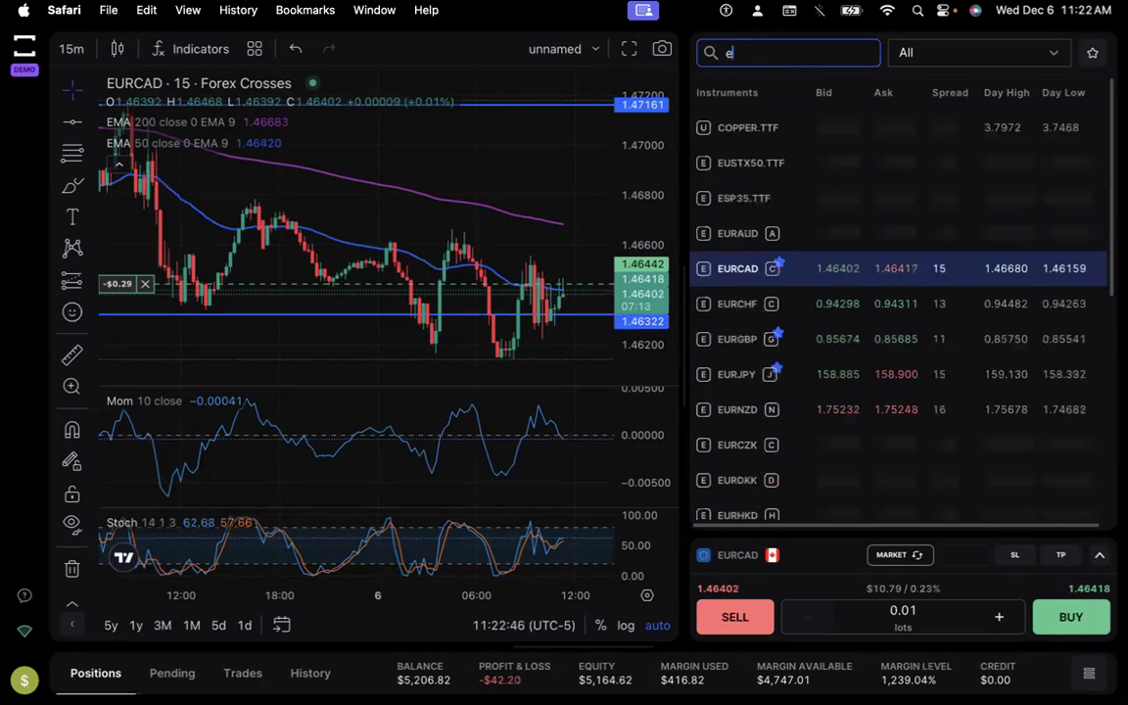
{"action": "type", "text": "urchf"}
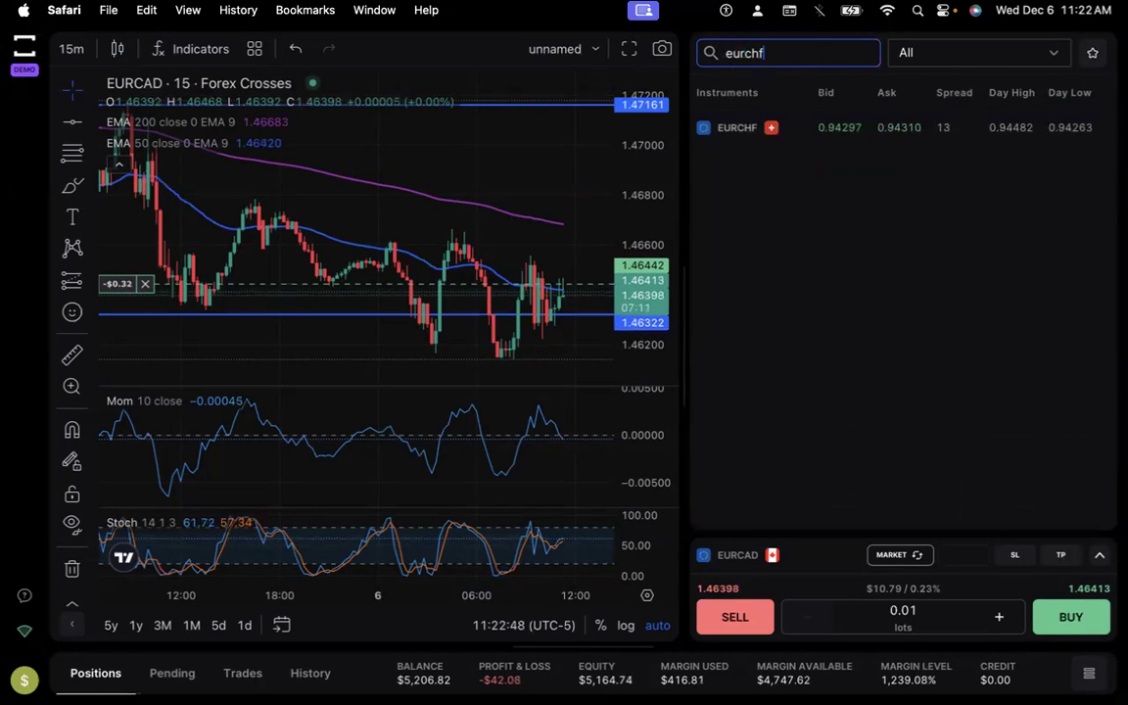
{"action": "left_click", "coordinate": [744, 132]}
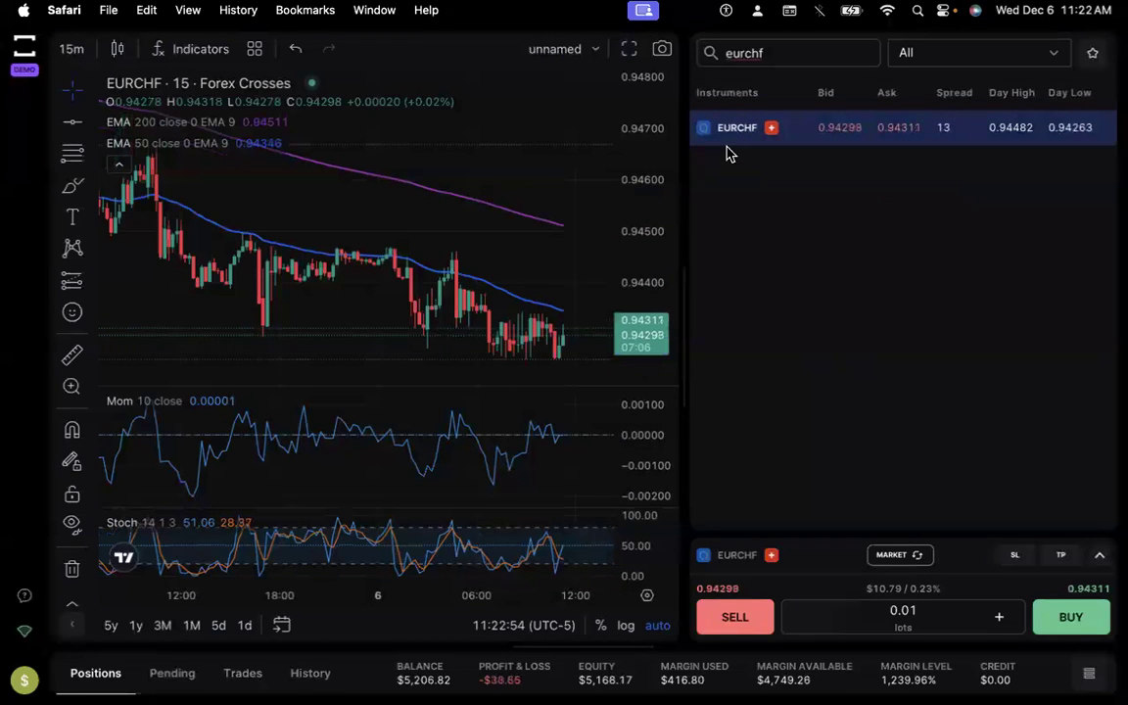
Add EURCHF to favourites and clear the search box
{"action": "right_click", "coordinate": [793, 136]}
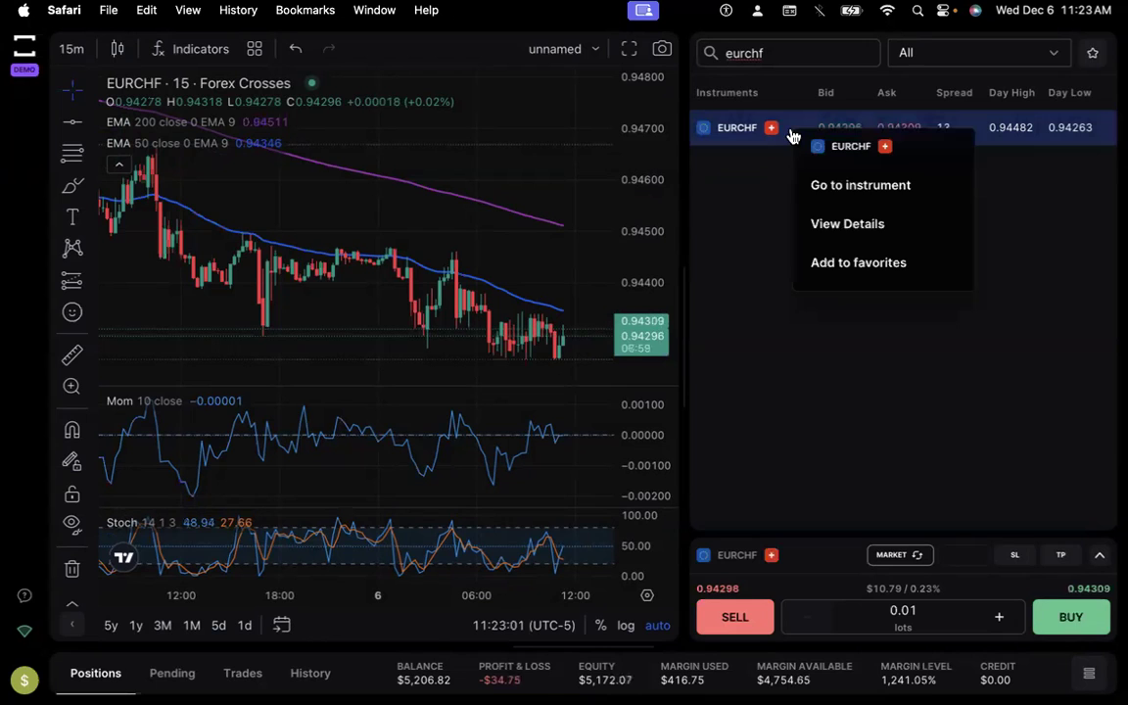
{"action": "left_click", "coordinate": [837, 260]}
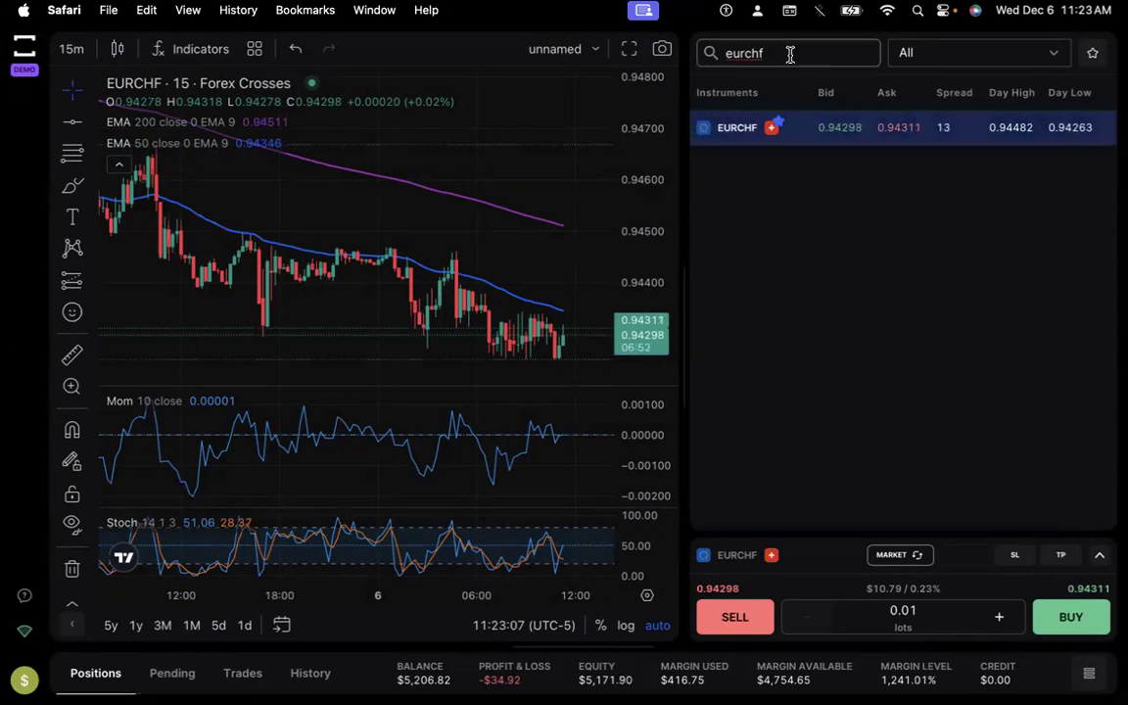
{"action": "key", "text": "BackSpace"}
{"action": "key", "text": "BackSpace"}
{"action": "key", "text": "BackSpace"}
{"action": "key", "text": "BackSpace"}
{"action": "key", "text": "BackSpace"}
{"action": "key", "text": "BackSpace"}
{"action": "type", "text": "q"}
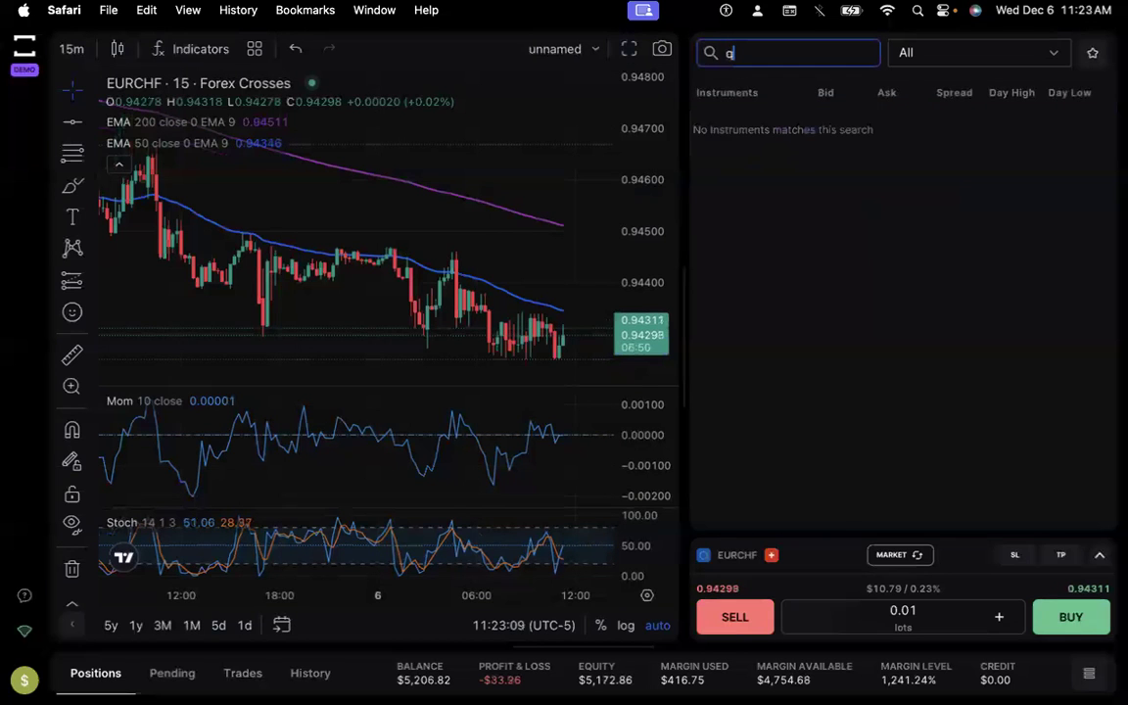
{"action": "key", "text": "BackSpace"}
Search 'audch', add AUDCHF to favourites, then erase the search text
{"action": "type", "text": "aud"}
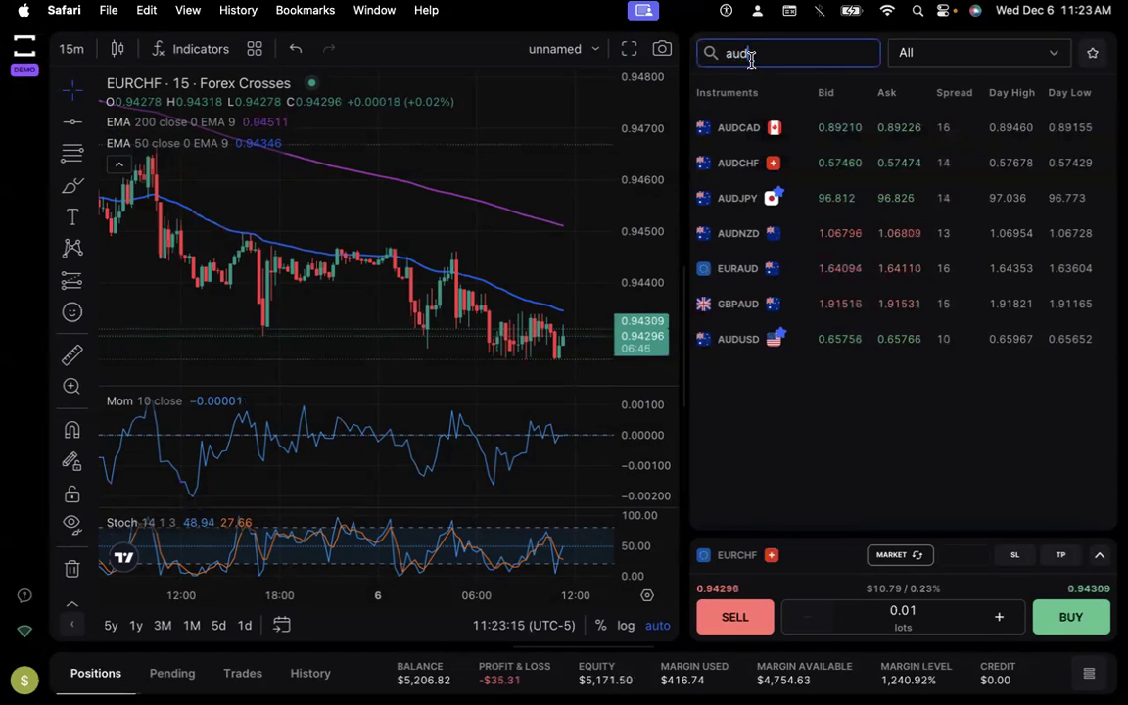
{"action": "type", "text": "chf"}
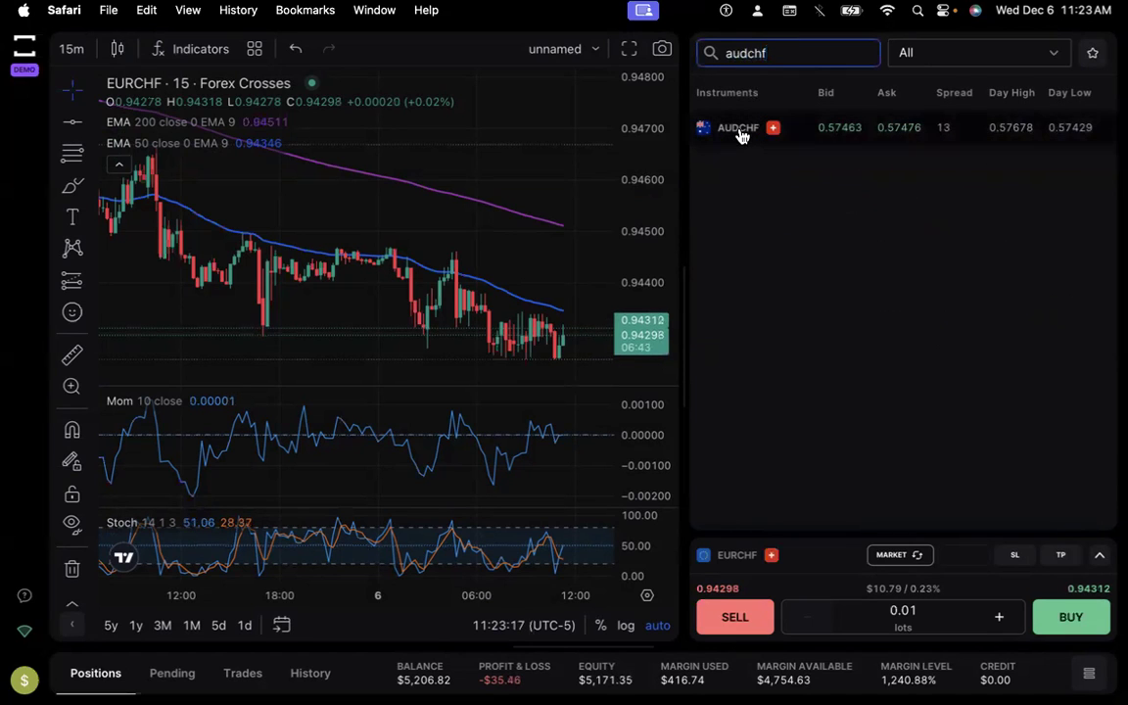
{"action": "right_click", "coordinate": [742, 134]}
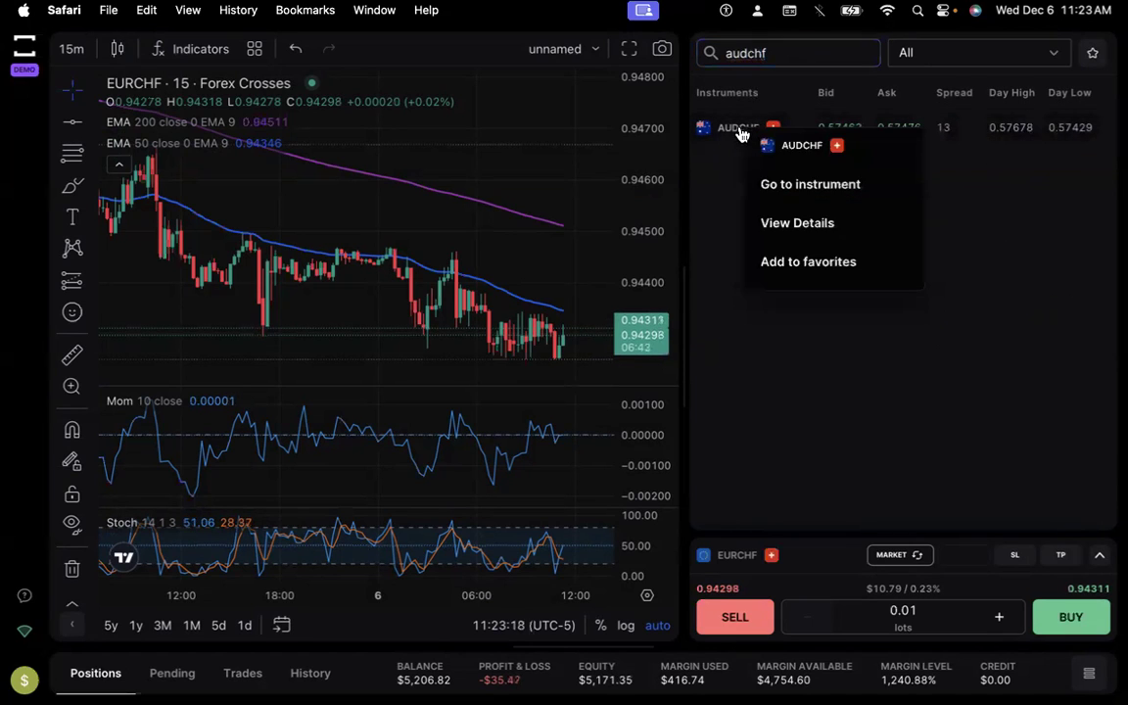
{"action": "left_click", "coordinate": [790, 260]}
{"action": "left_click", "coordinate": [820, 53]}
{"action": "key", "text": "BackSpace"}
{"action": "key", "text": "BackSpace"}
{"action": "key", "text": "BackSpace"}
{"action": "key", "text": "BackSpace"}
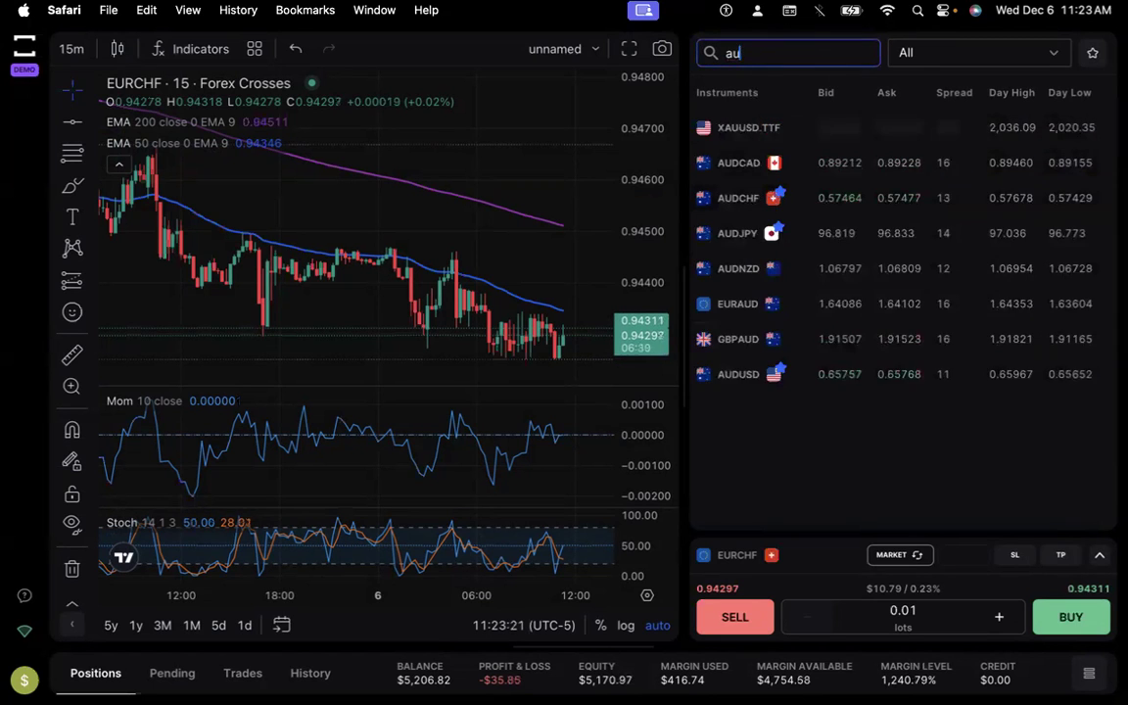
{"action": "key", "text": "BackSpace"}
{"action": "key", "text": "BackSpace"}
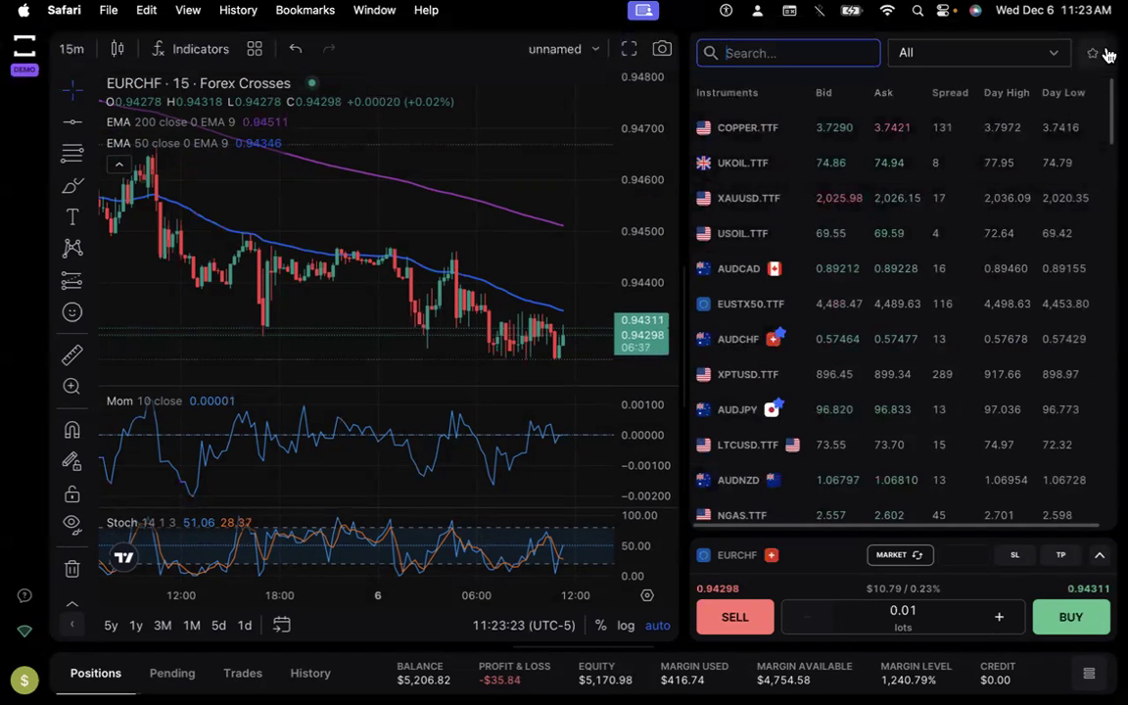
{"action": "left_click", "coordinate": [1095, 57]}
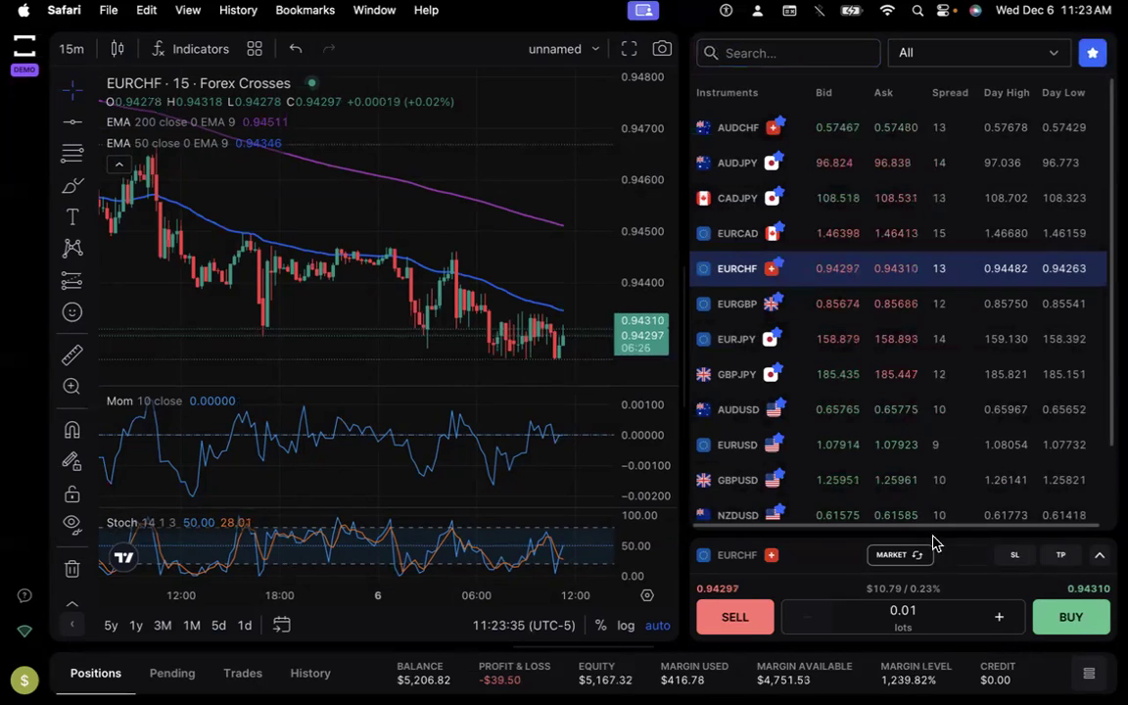
{"action": "left_click", "coordinate": [1092, 56]}
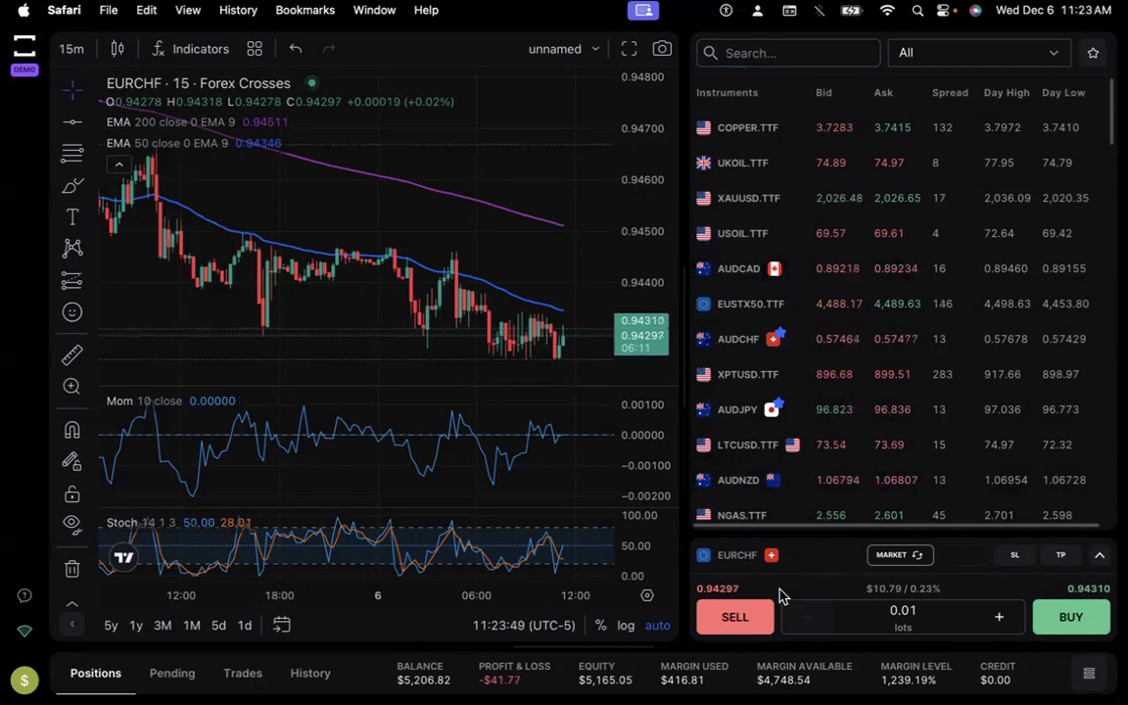
{"action": "left_click", "coordinate": [732, 618]}
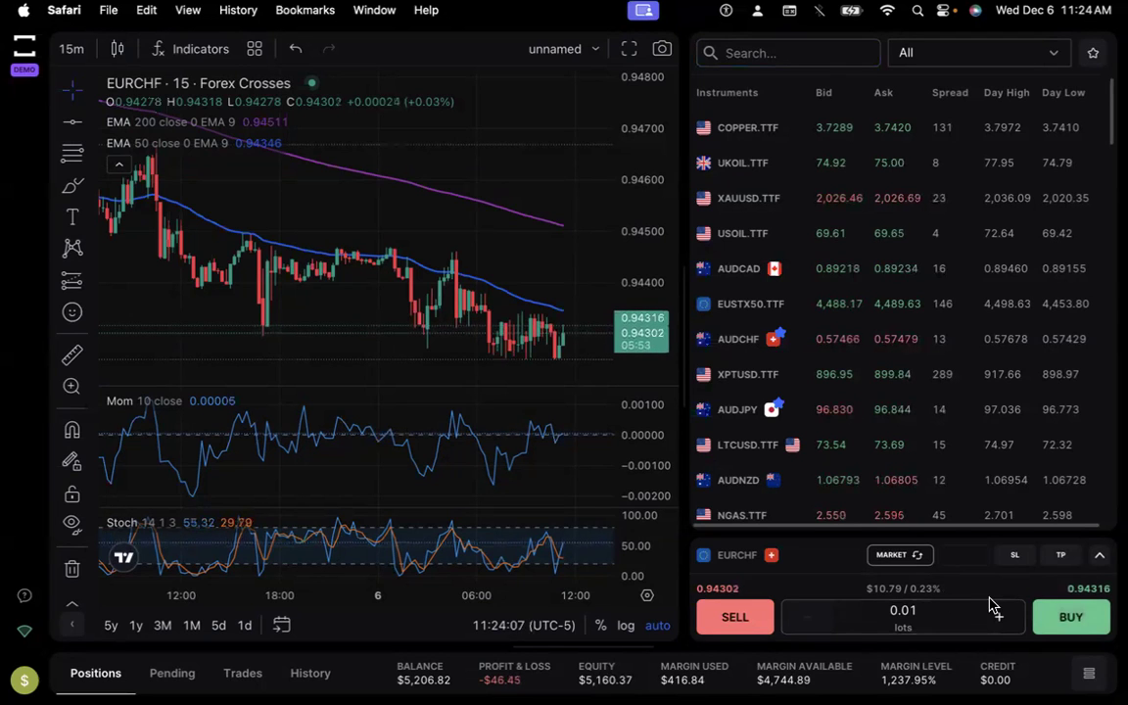
Expand the EURCHF order ticket into the full form with stop loss and take profit options
{"action": "left_click", "coordinate": [1100, 558]}
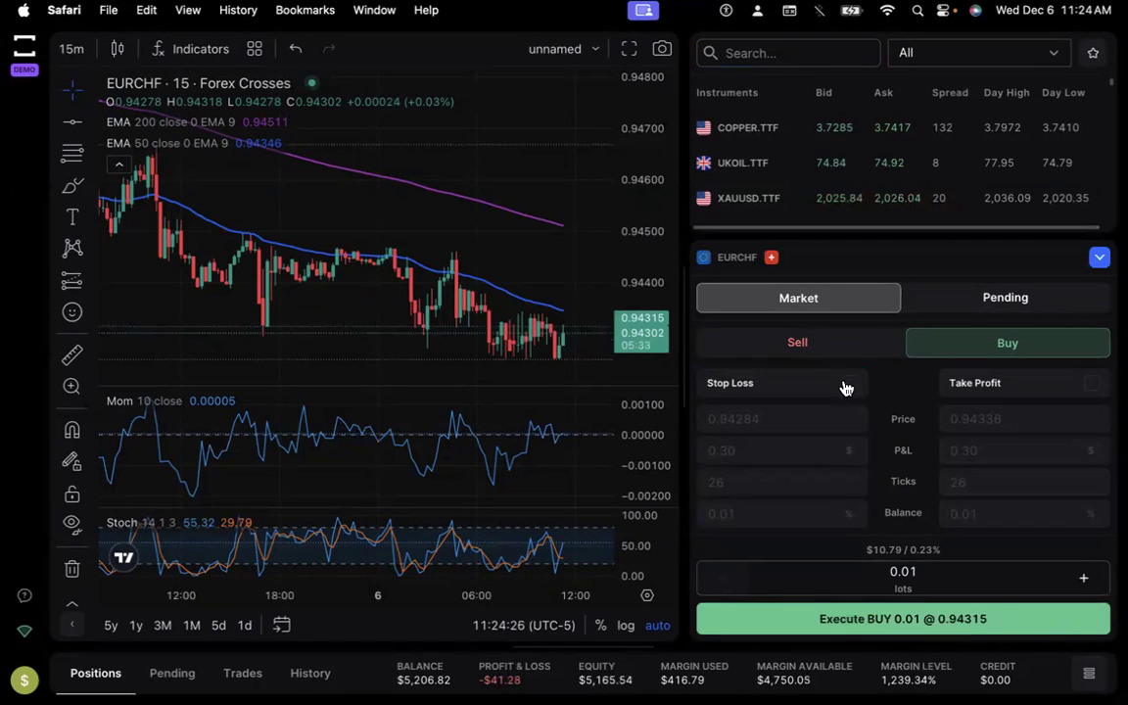
Enable stop loss at 0.94100 and take profit at 0.94600 on the EURCHF buy
{"action": "left_click", "coordinate": [845, 387]}
{"action": "left_click", "coordinate": [1069, 386]}
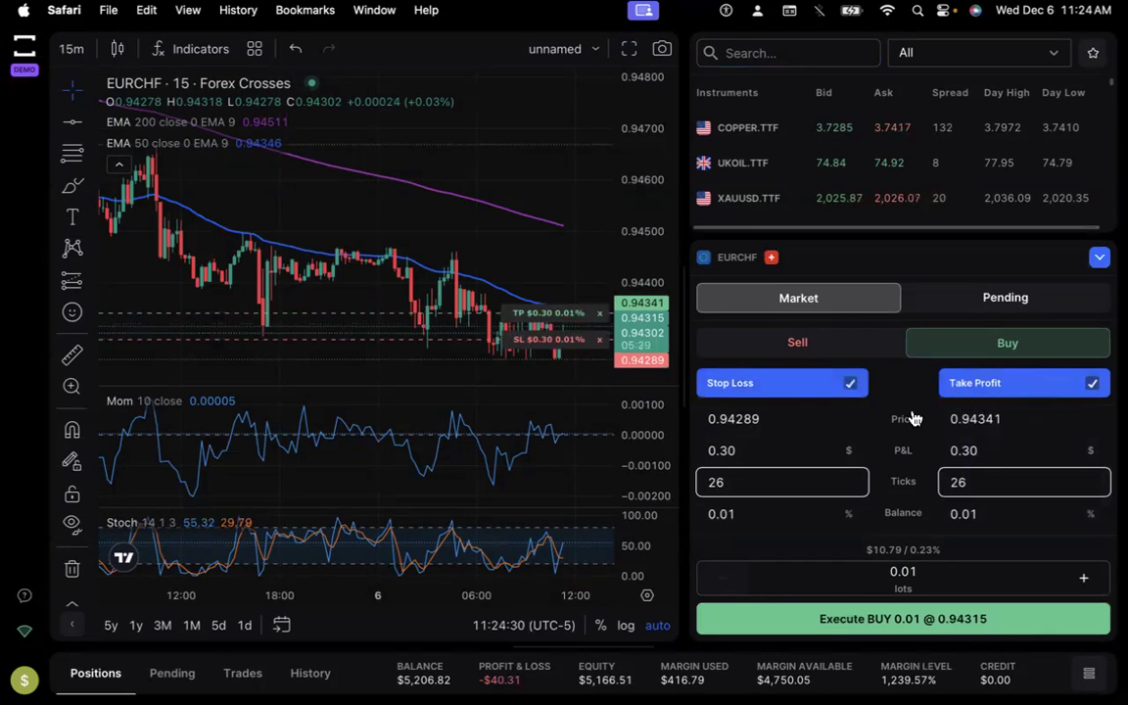
{"action": "scroll", "coordinate": [584, 256], "scroll_direction": "right", "scroll_amount": 3}
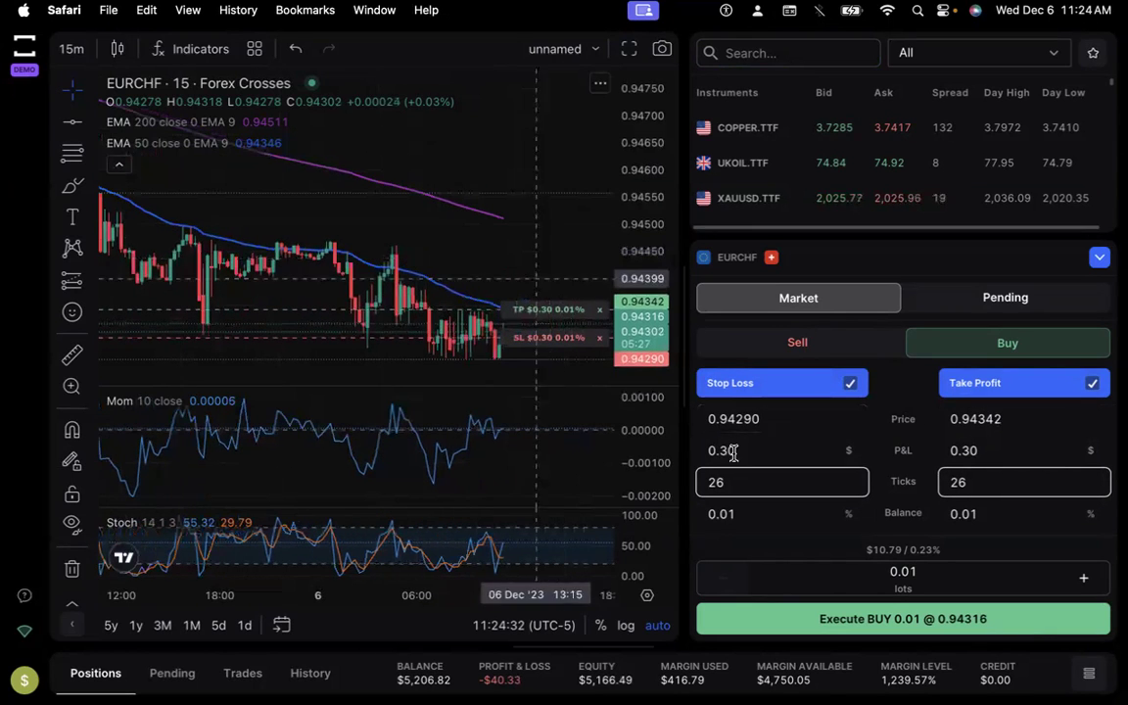
{"action": "left_click", "coordinate": [791, 419]}
{"action": "key", "text": "BackSpace"}
{"action": "key", "text": "BackSpace"}
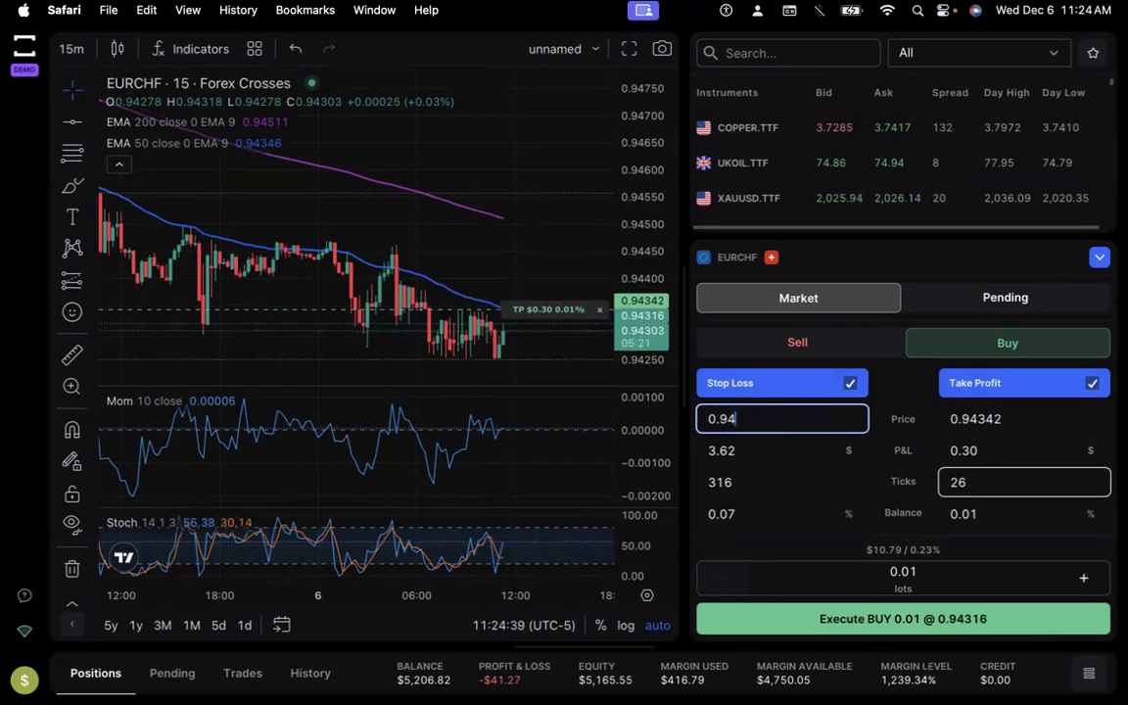
{"action": "type", "text": "500"}
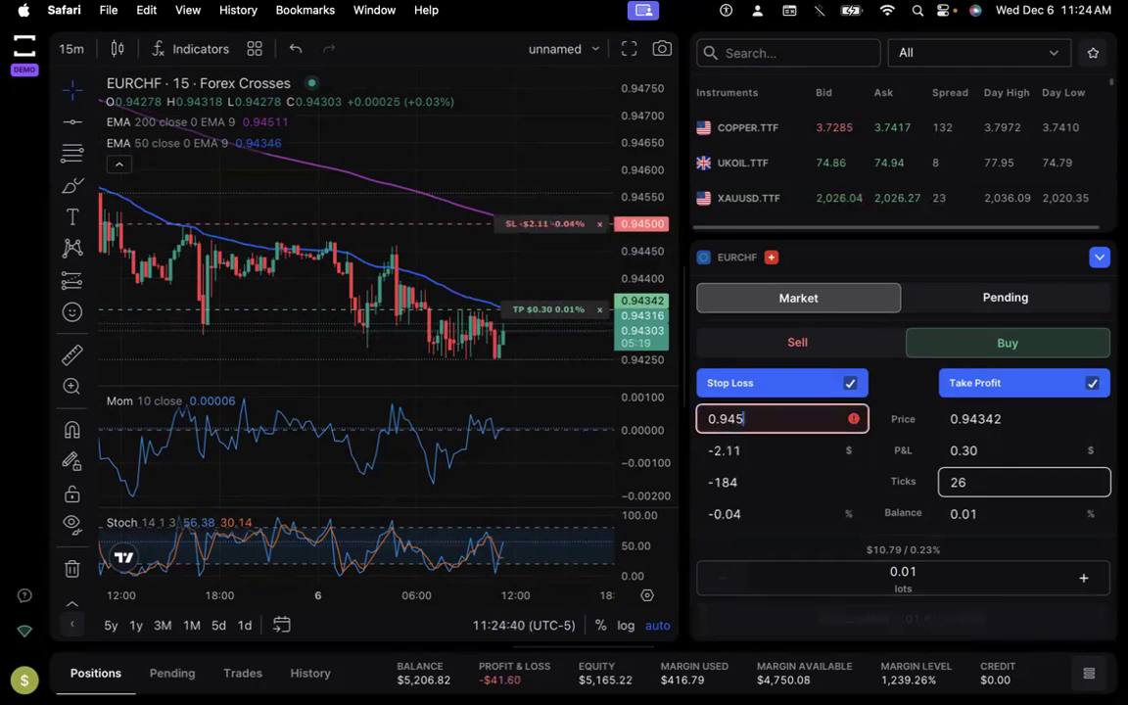
{"action": "key", "text": "BackSpace"}
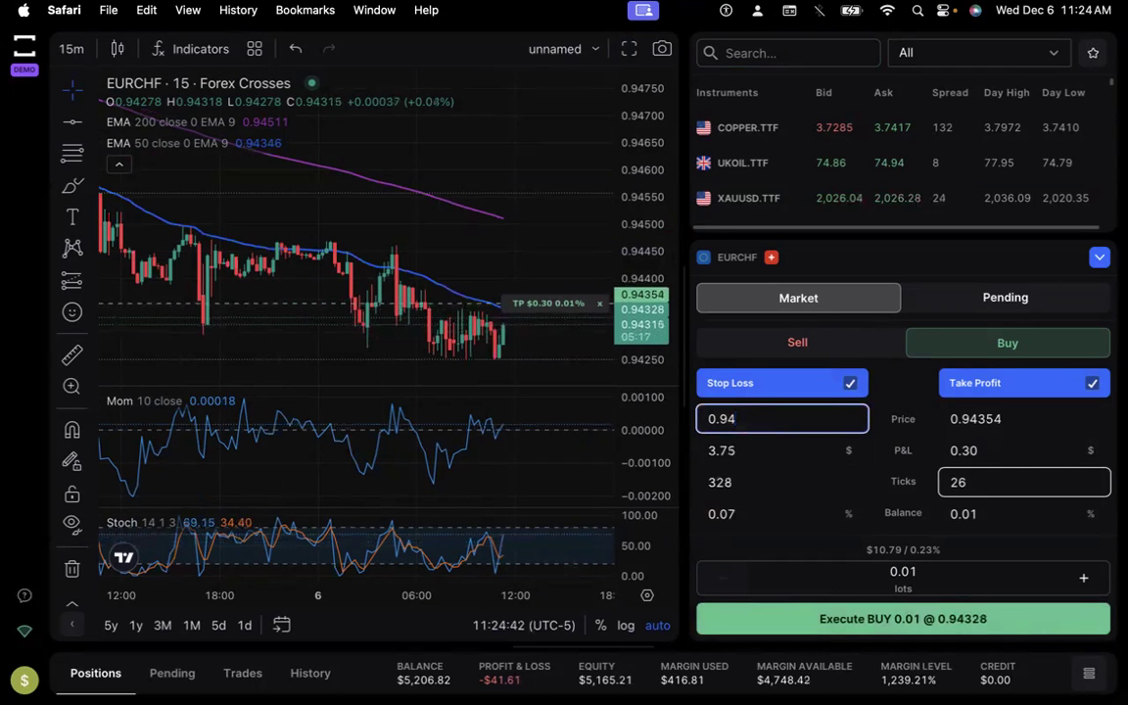
{"action": "type", "text": "100"}
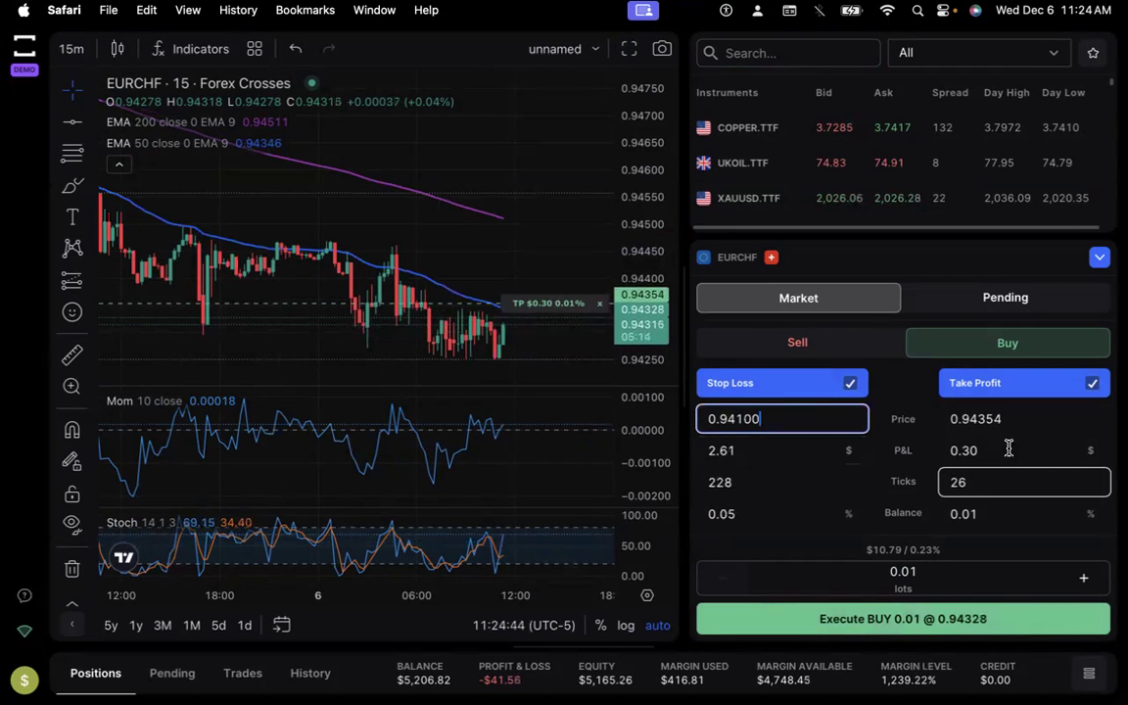
{"action": "left_click_drag", "start_coordinate": [1018, 419], "coordinate": [972, 418]}
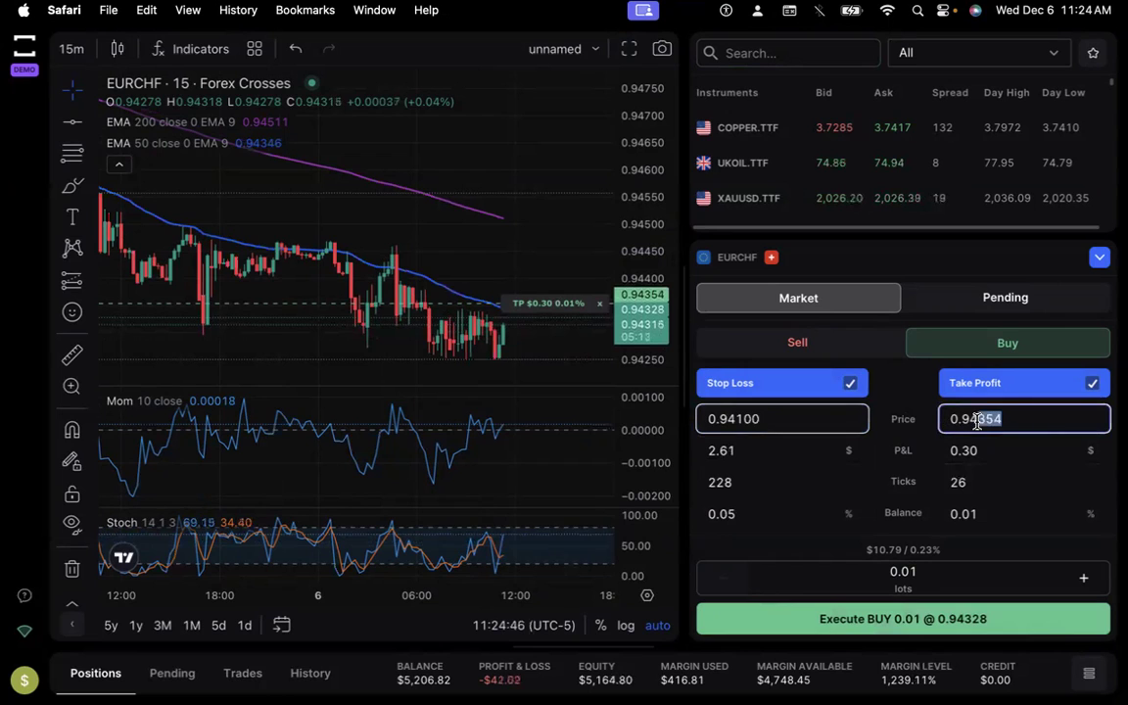
{"action": "key", "text": "BackSpace"}
{"action": "type", "text": "600"}
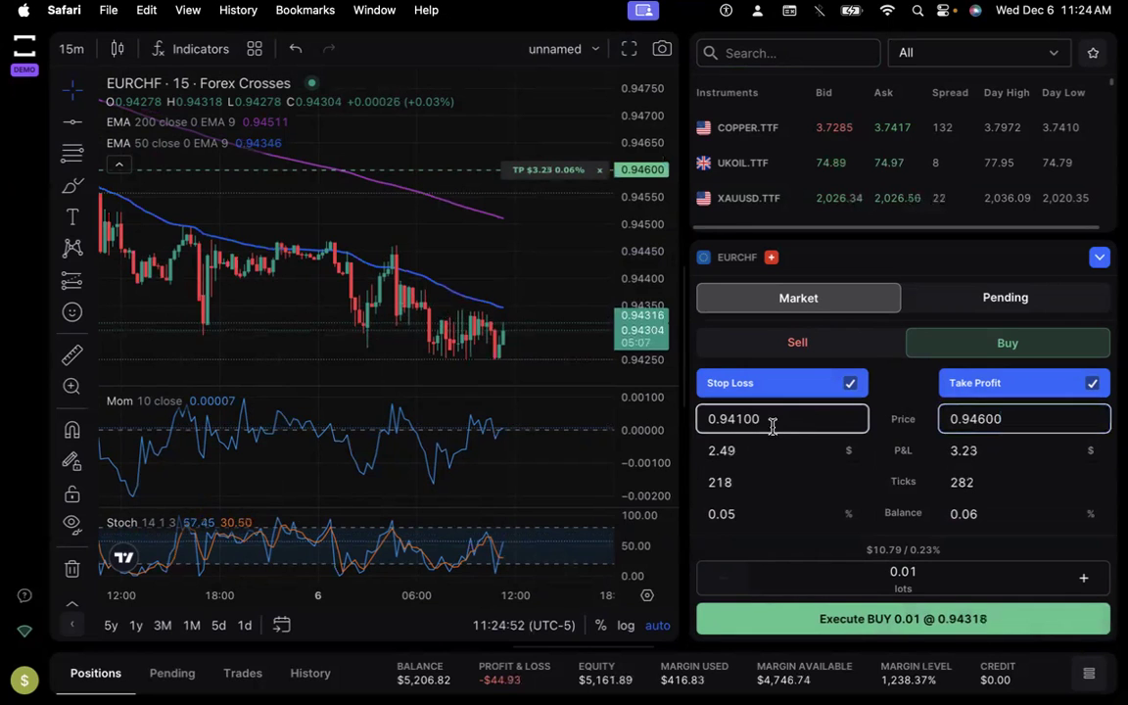
Enter 400 in the Stop Loss Ticks field, then select the Take Profit ticks for replacement
{"action": "left_click", "coordinate": [749, 482]}
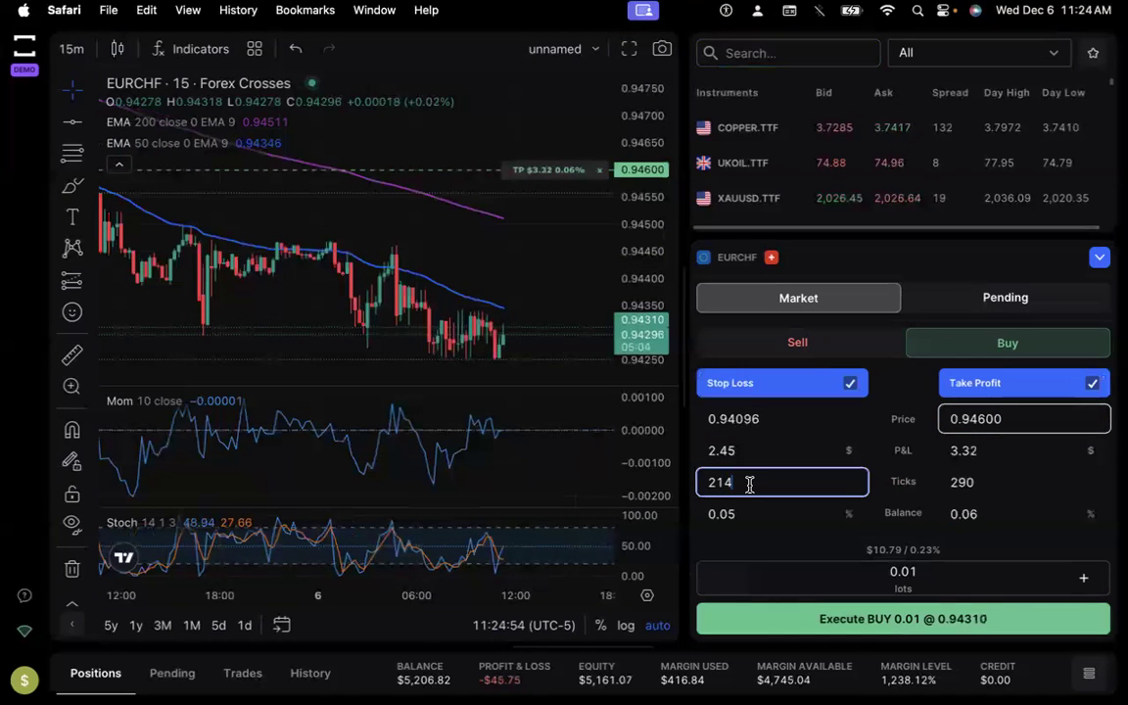
{"action": "left_click_drag", "start_coordinate": [749, 482], "coordinate": [717, 484]}
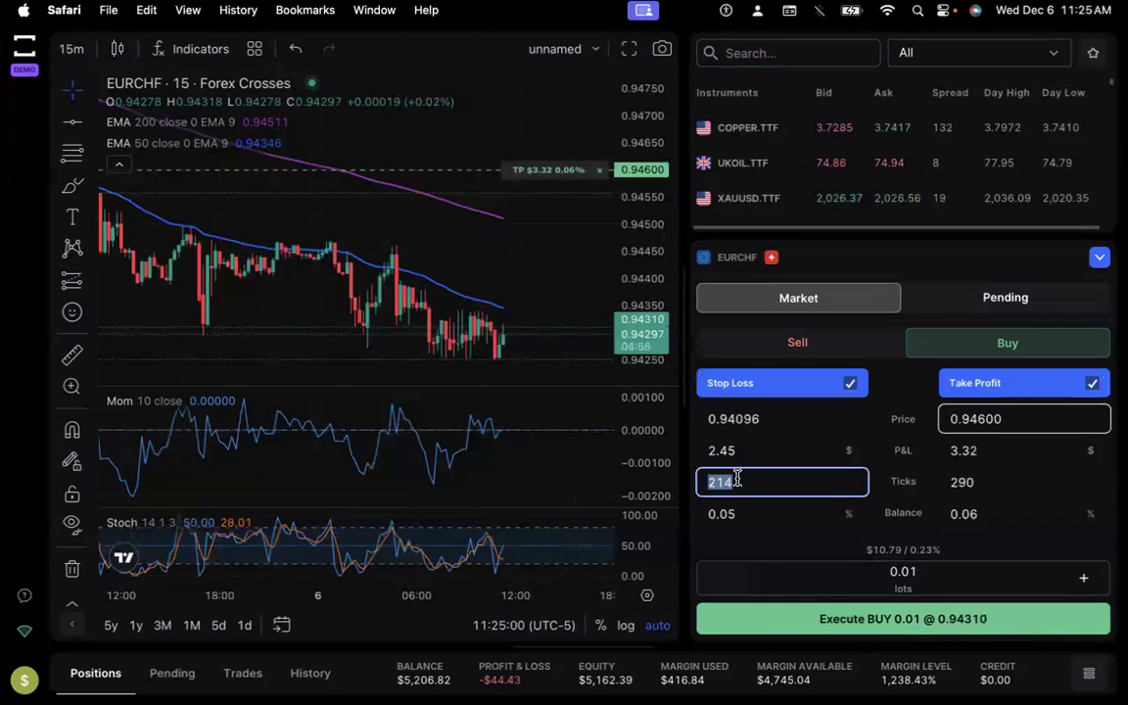
{"action": "type", "text": "25"}
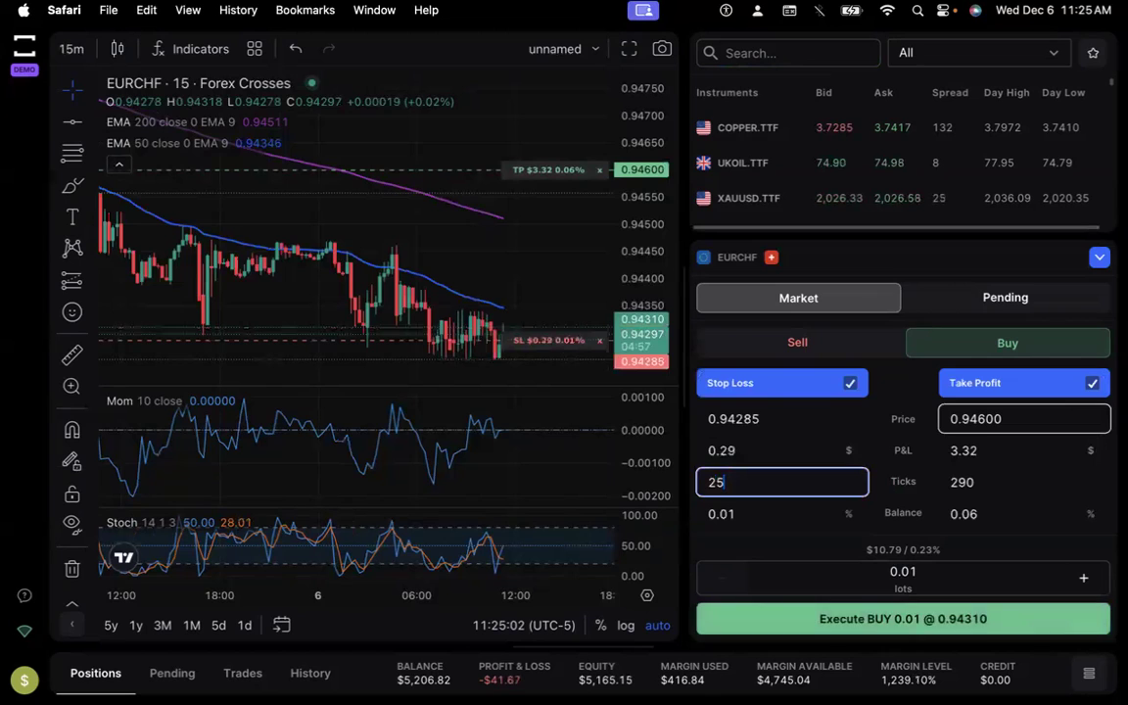
{"action": "type", "text": "0"}
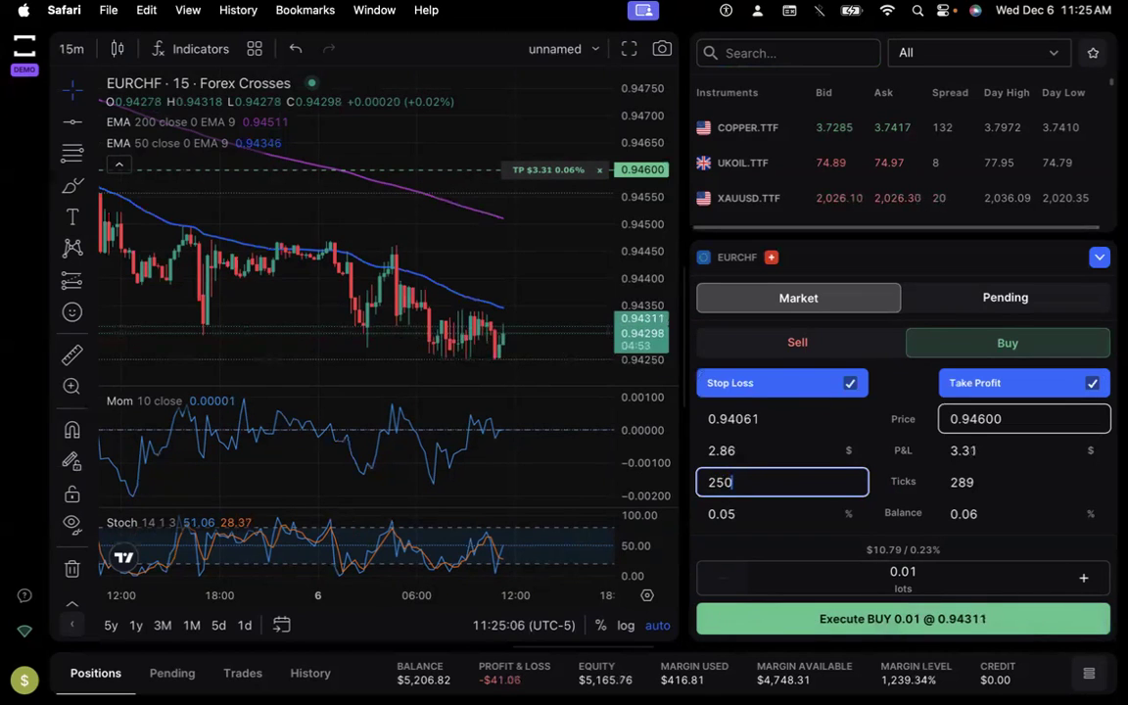
{"action": "key", "text": "BackSpace"}
{"action": "key", "text": "BackSpace"}
{"action": "key", "text": "BackSpace"}
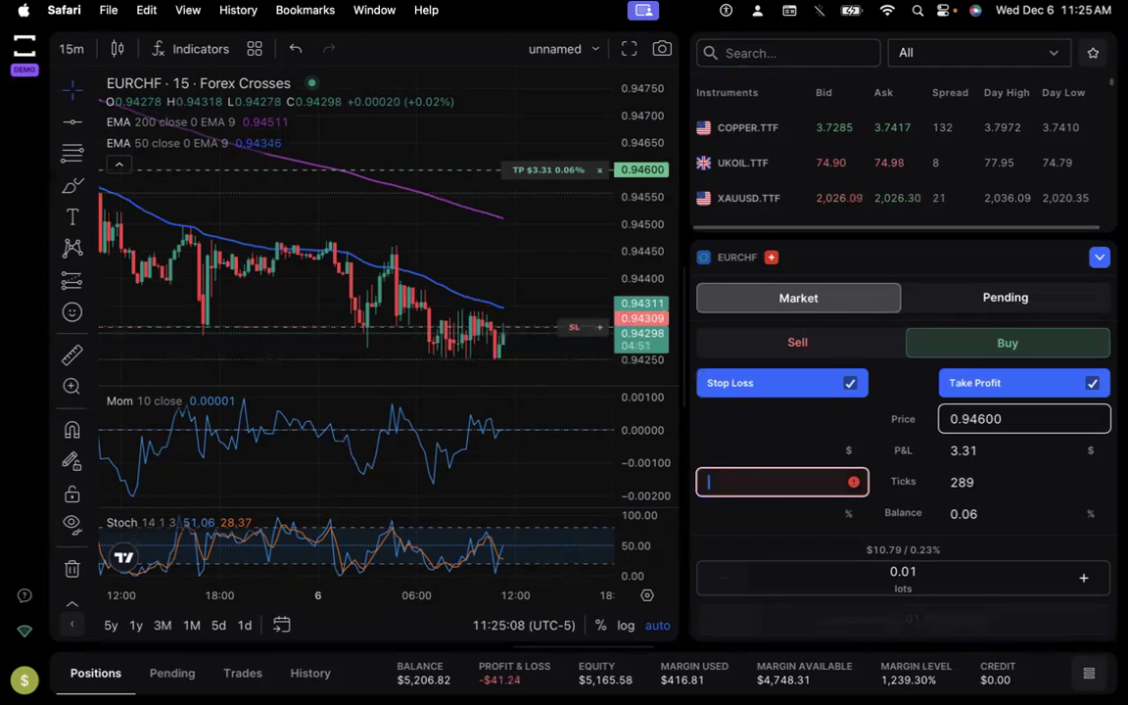
{"action": "type", "text": "40"}
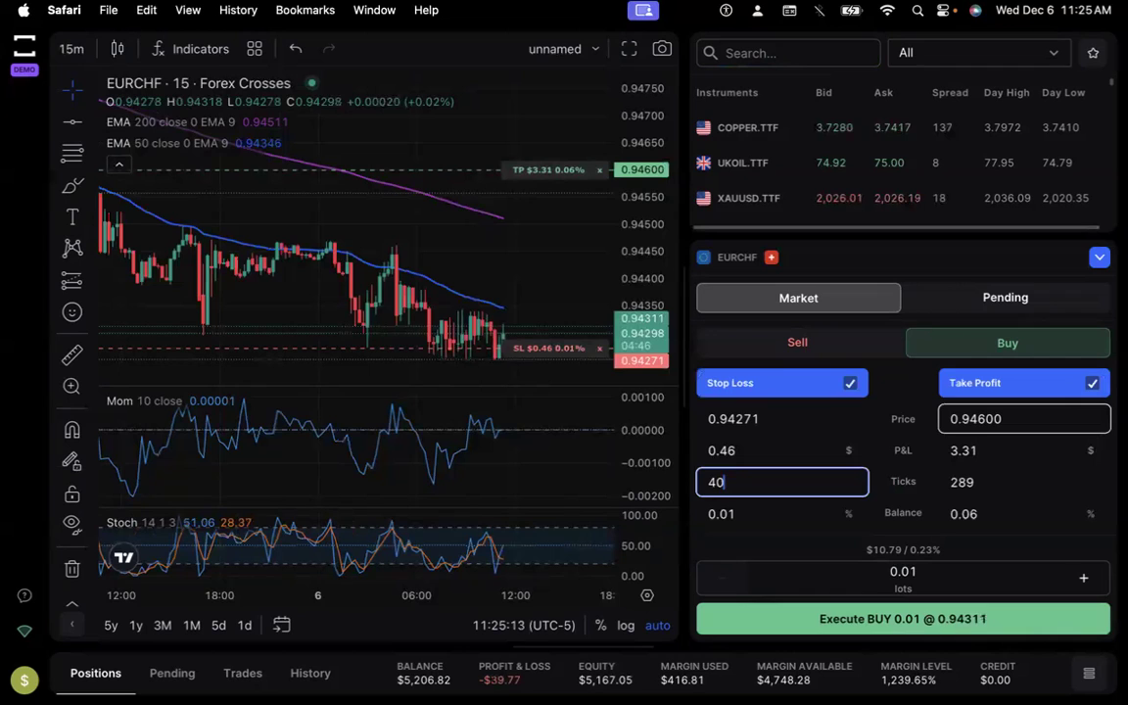
{"action": "type", "text": "0"}
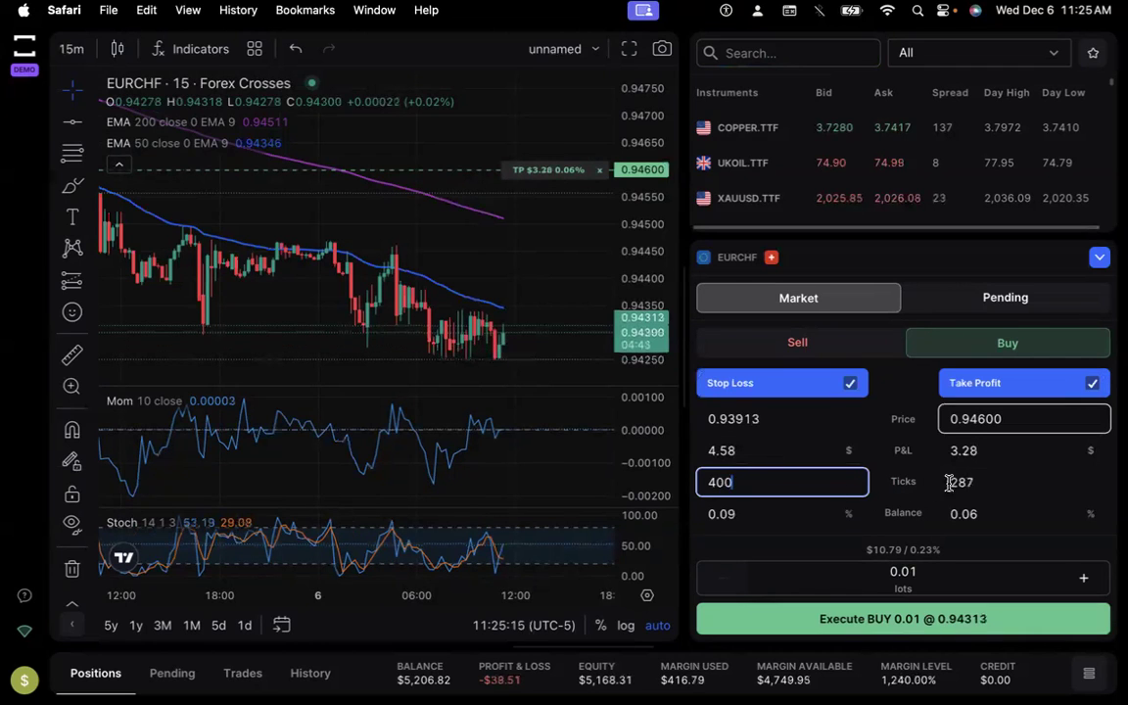
{"action": "left_click", "coordinate": [994, 479]}
{"action": "double_click", "coordinate": [994, 479]}
{"action": "type", "text": "400"}
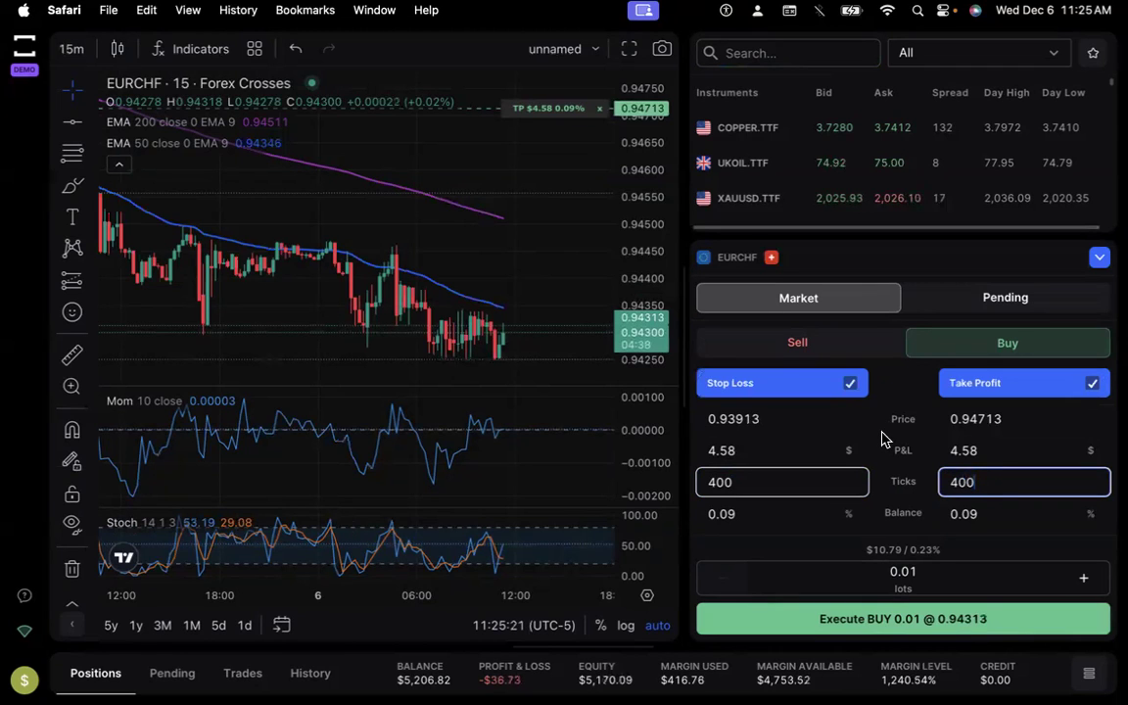
Preview Pending, return to Market, and submit the 0.01-lot EURCHF buy for confirmation
{"action": "left_click", "coordinate": [725, 484]}
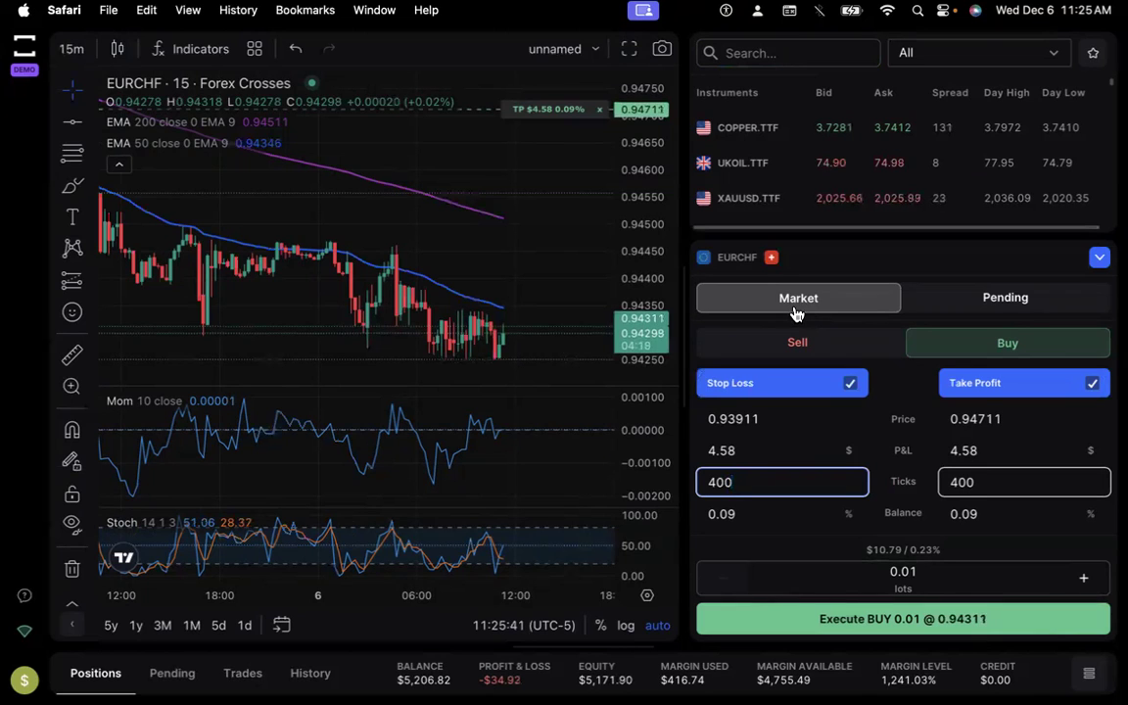
{"action": "left_click", "coordinate": [1000, 298]}
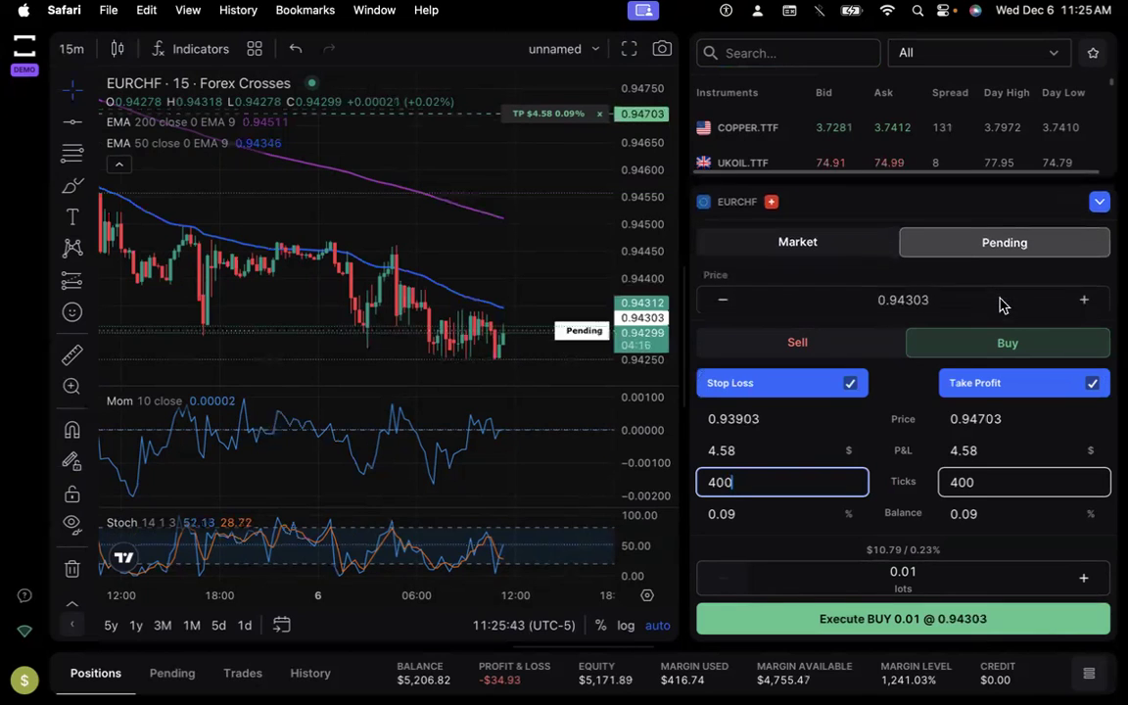
{"action": "left_click", "coordinate": [843, 243]}
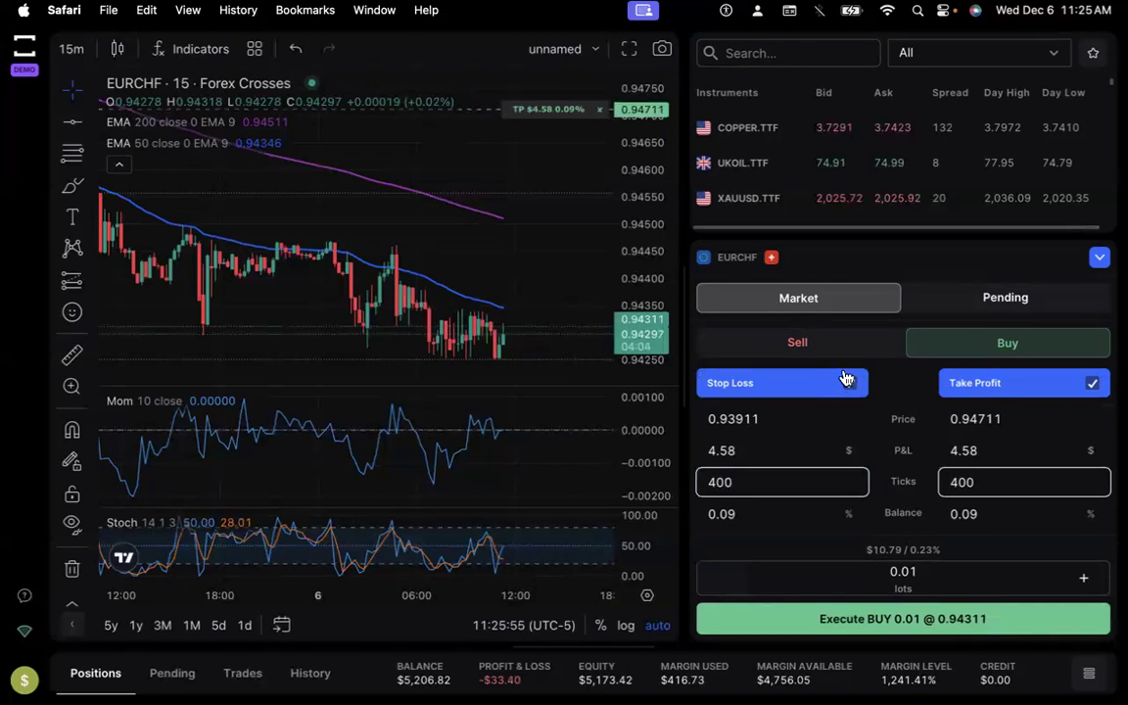
{"action": "left_click", "coordinate": [868, 628]}
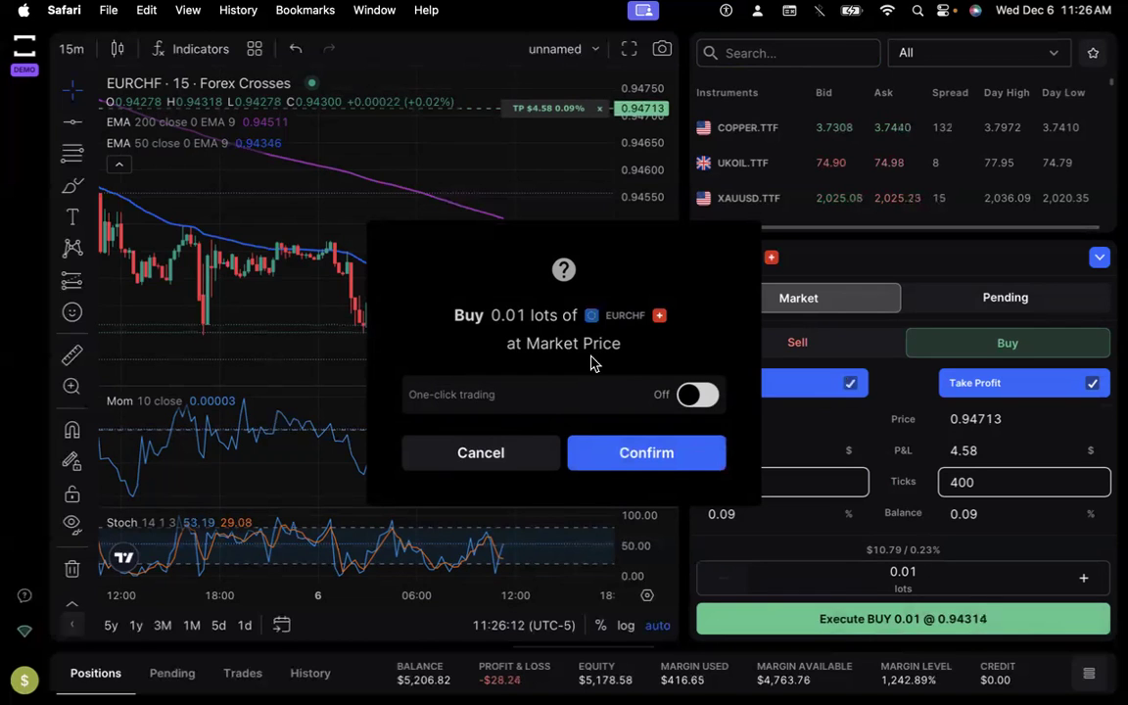
Turn on one-click trading and confirm the 0.01-lot EURCHF buy with stop 0.93914 and target 0.94714
{"action": "left_click", "coordinate": [662, 396]}
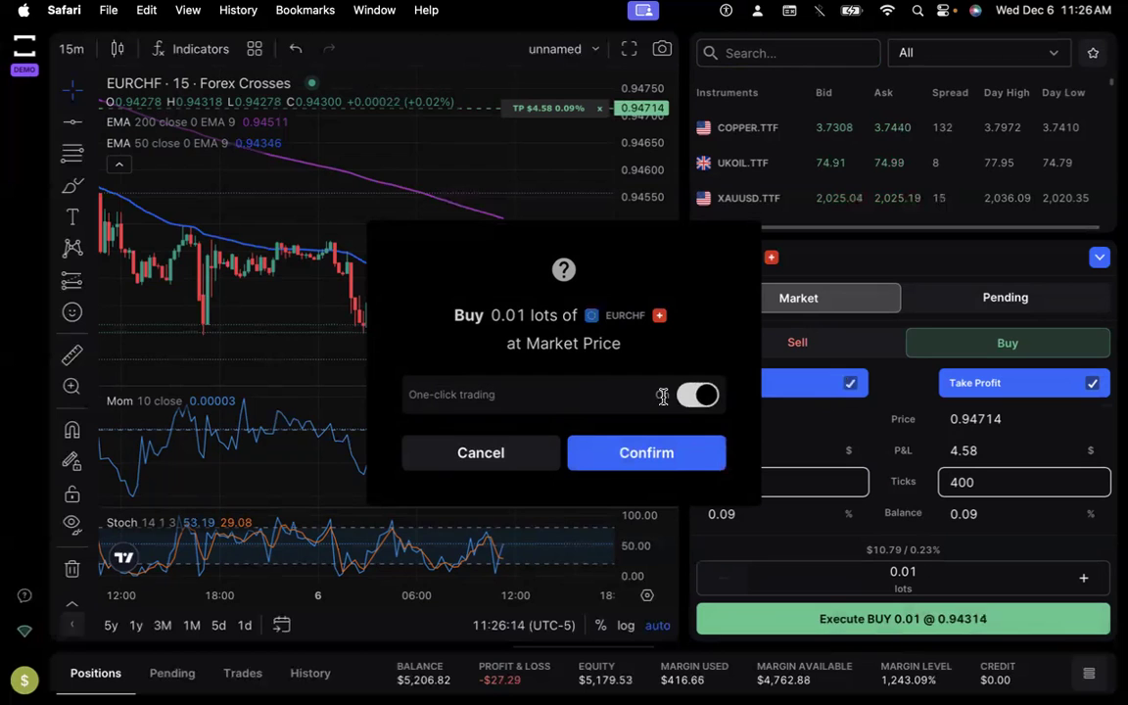
{"action": "left_click", "coordinate": [623, 457]}
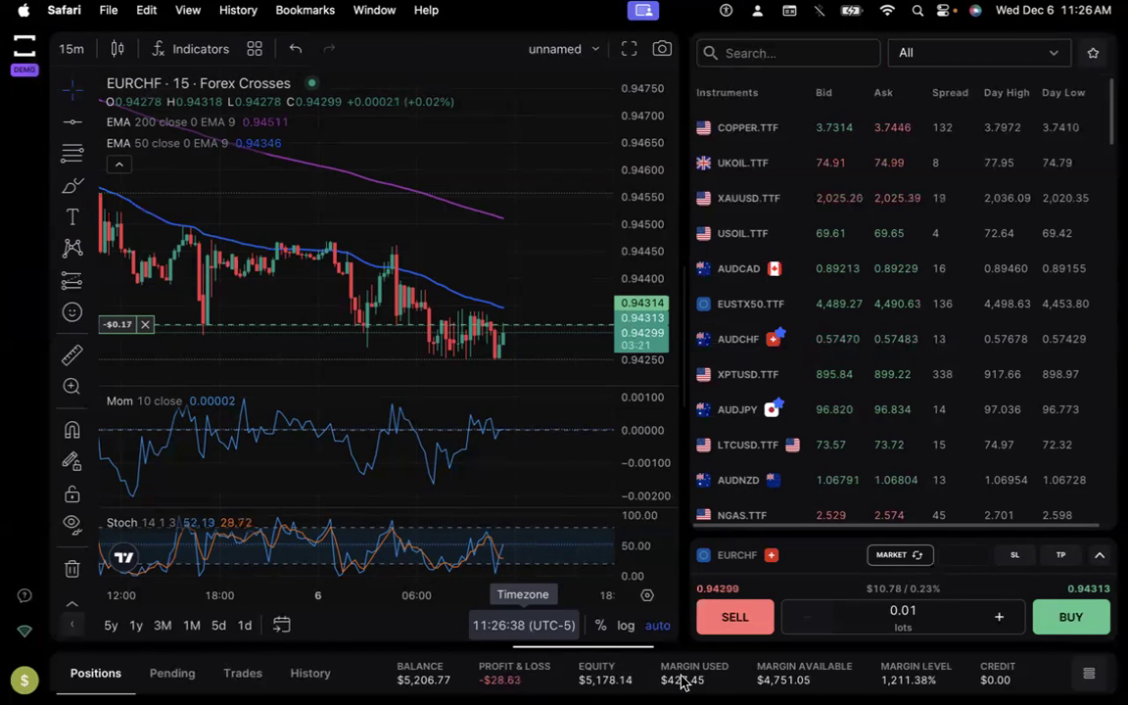
Enlarge the Positions panel, browse the five position cards, then switch them to table view
{"action": "left_click", "coordinate": [588, 649]}
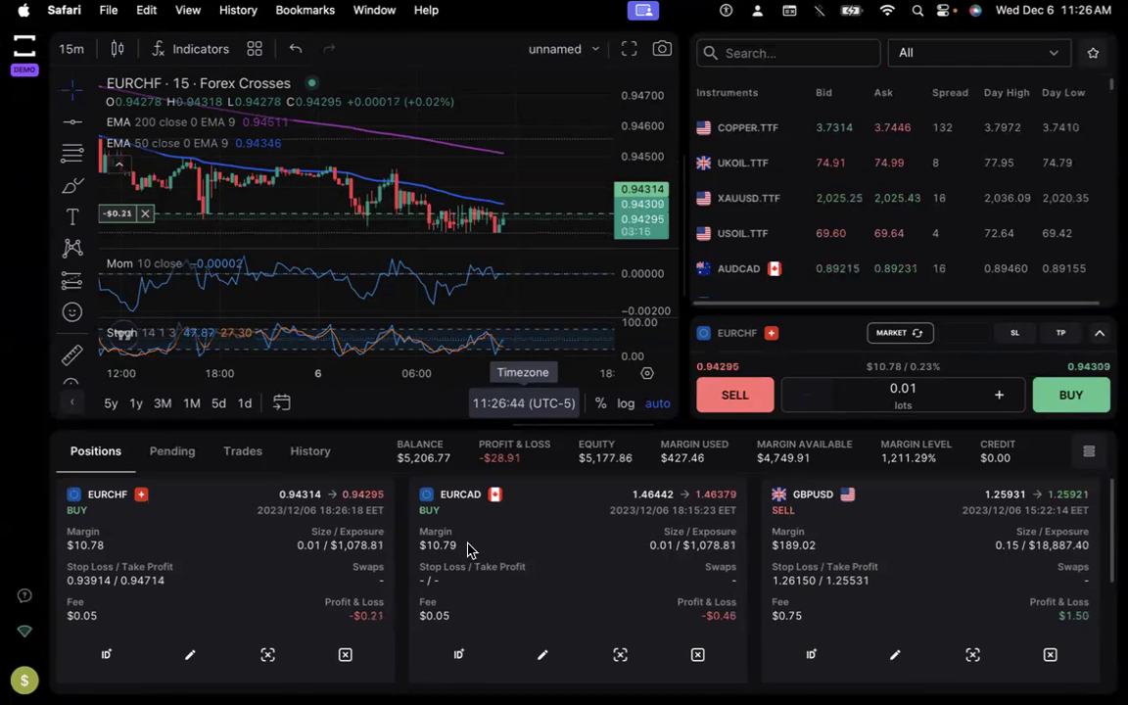
{"action": "scroll", "coordinate": [480, 548], "scroll_direction": "down", "scroll_amount": 1}
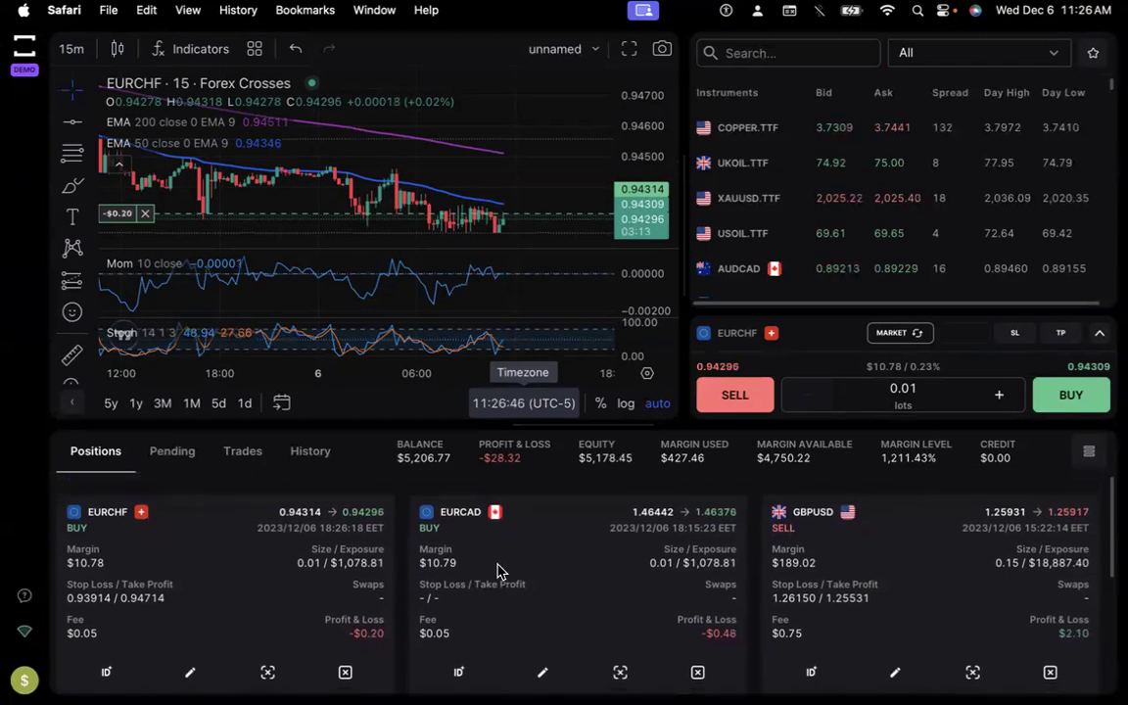
{"action": "scroll", "coordinate": [497, 568], "scroll_direction": "down", "scroll_amount": 5}
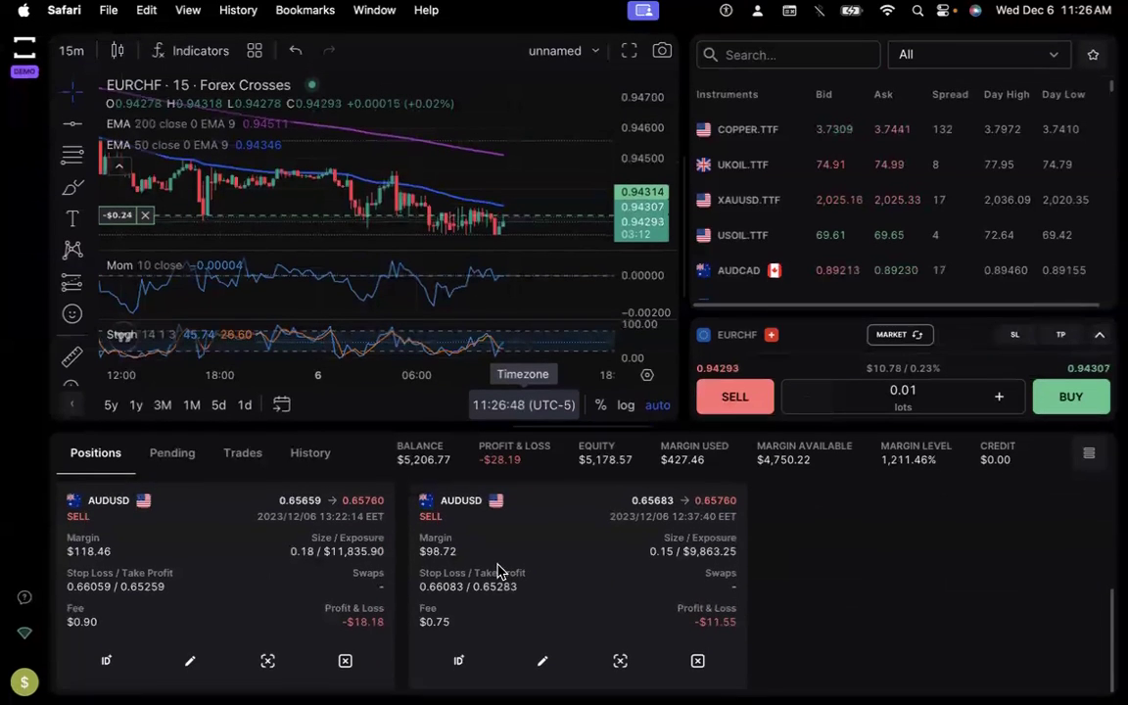
{"action": "scroll", "coordinate": [497, 568], "scroll_direction": "up", "scroll_amount": 5}
{"action": "scroll", "coordinate": [499, 582], "scroll_direction": "up", "scroll_amount": 3}
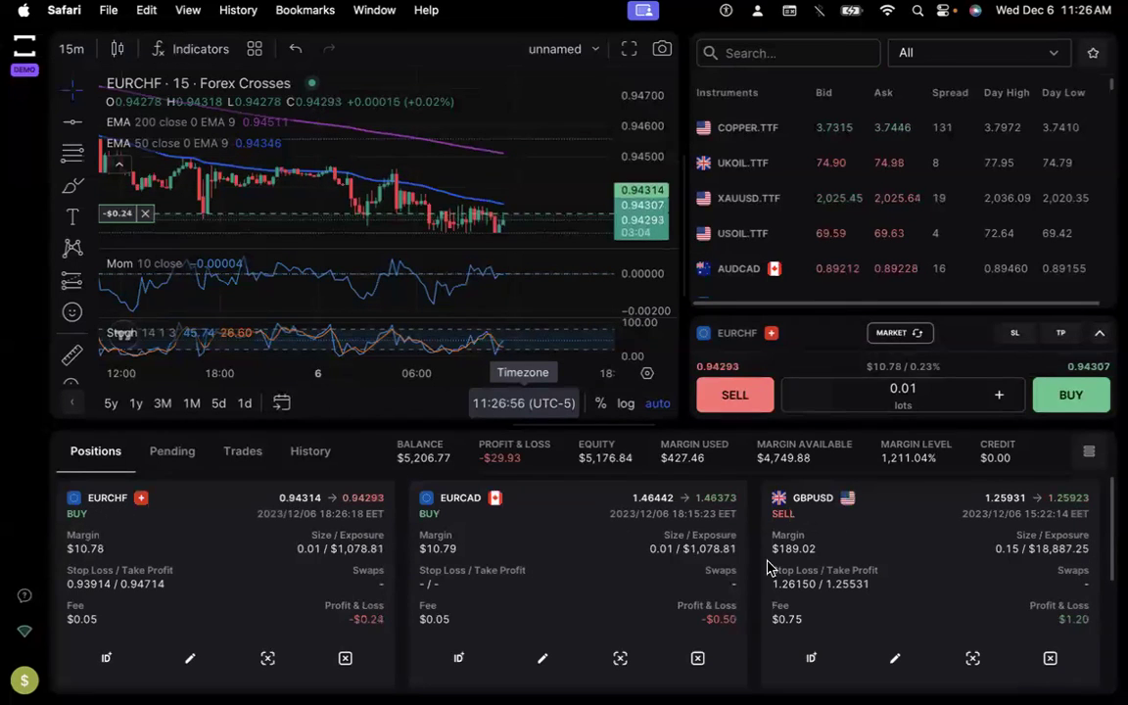
{"action": "scroll", "coordinate": [769, 568], "scroll_direction": "down", "scroll_amount": 3}
{"action": "scroll", "coordinate": [768, 568], "scroll_direction": "down", "scroll_amount": 3}
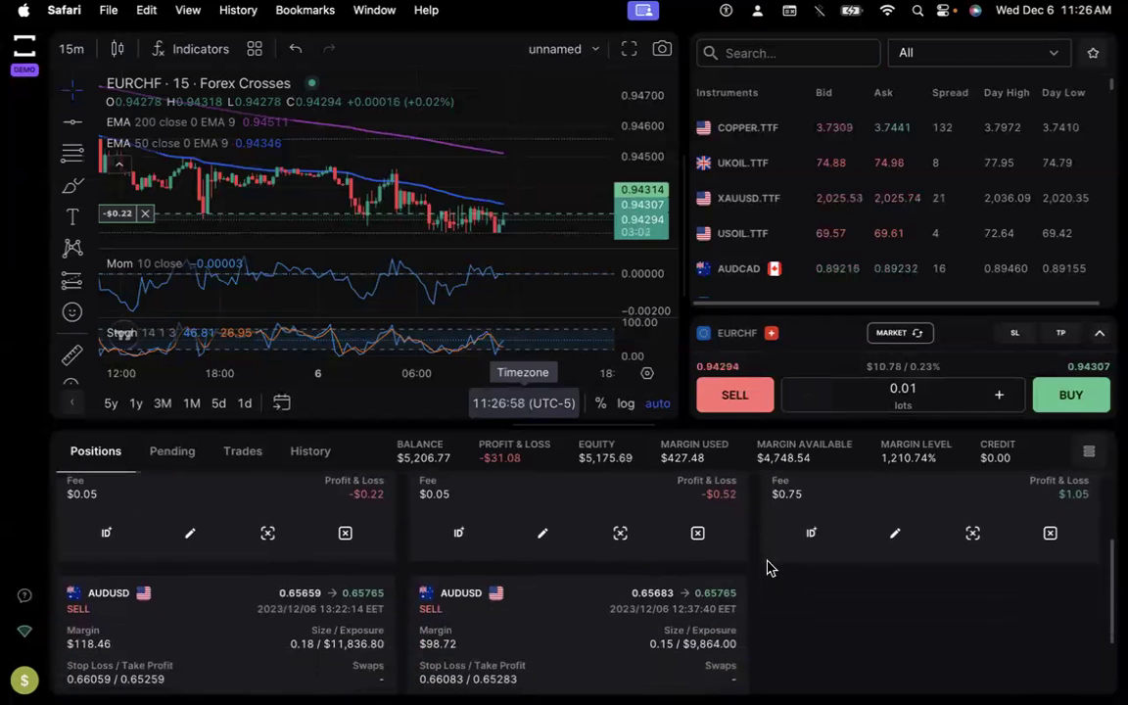
{"action": "scroll", "coordinate": [769, 568], "scroll_direction": "up", "scroll_amount": 4}
{"action": "scroll", "coordinate": [769, 569], "scroll_direction": "up", "scroll_amount": 2}
{"action": "scroll", "coordinate": [547, 554], "scroll_direction": "down", "scroll_amount": 3}
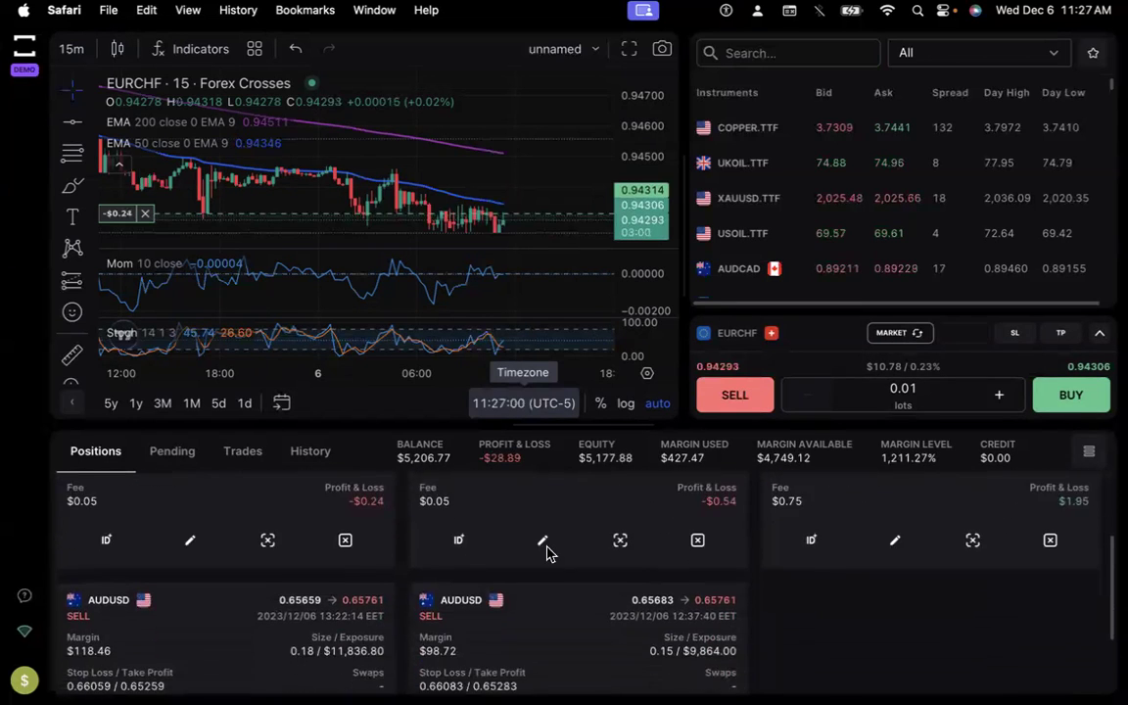
{"action": "scroll", "coordinate": [547, 555], "scroll_direction": "up", "scroll_amount": 2}
{"action": "scroll", "coordinate": [546, 554], "scroll_direction": "up", "scroll_amount": 2}
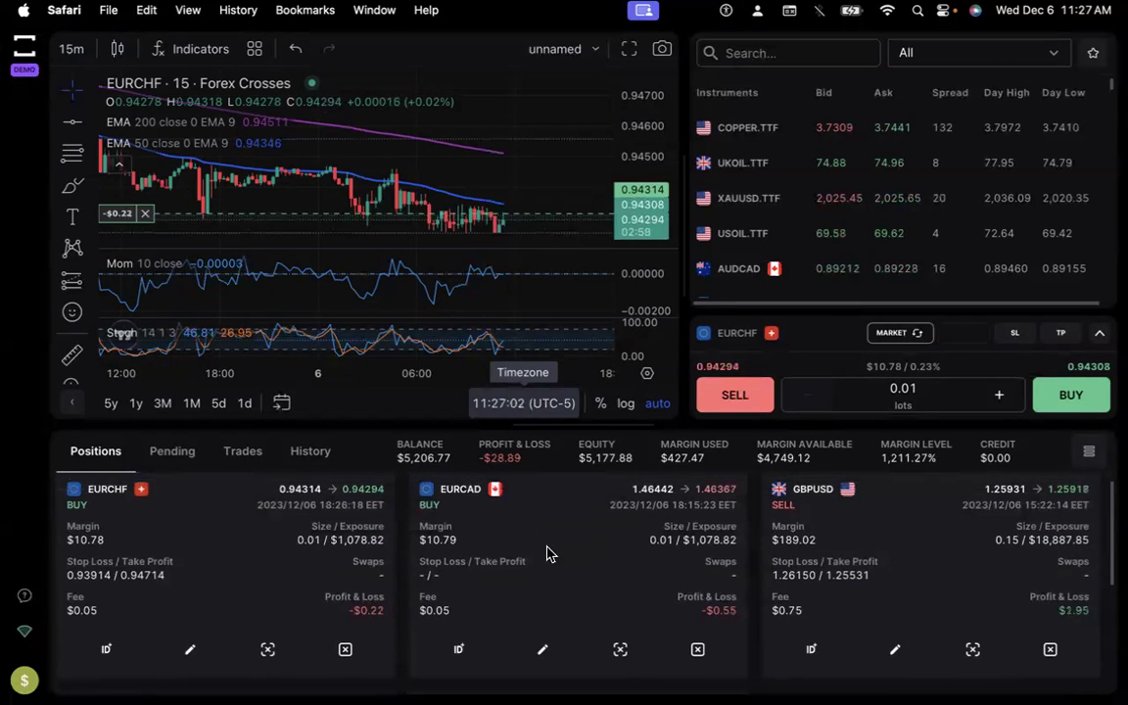
{"action": "left_click", "coordinate": [1092, 457]}
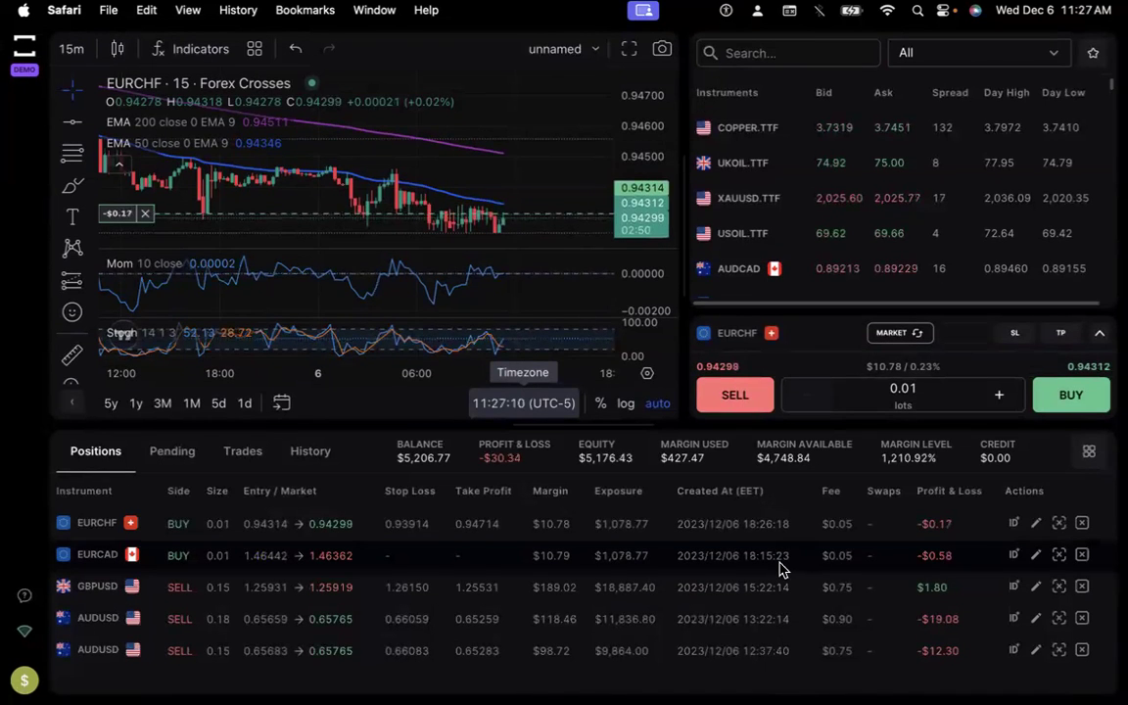
Switch positions back to card view, scroll through them, then check the Pending tab, which is empty
{"action": "left_click", "coordinate": [1088, 452]}
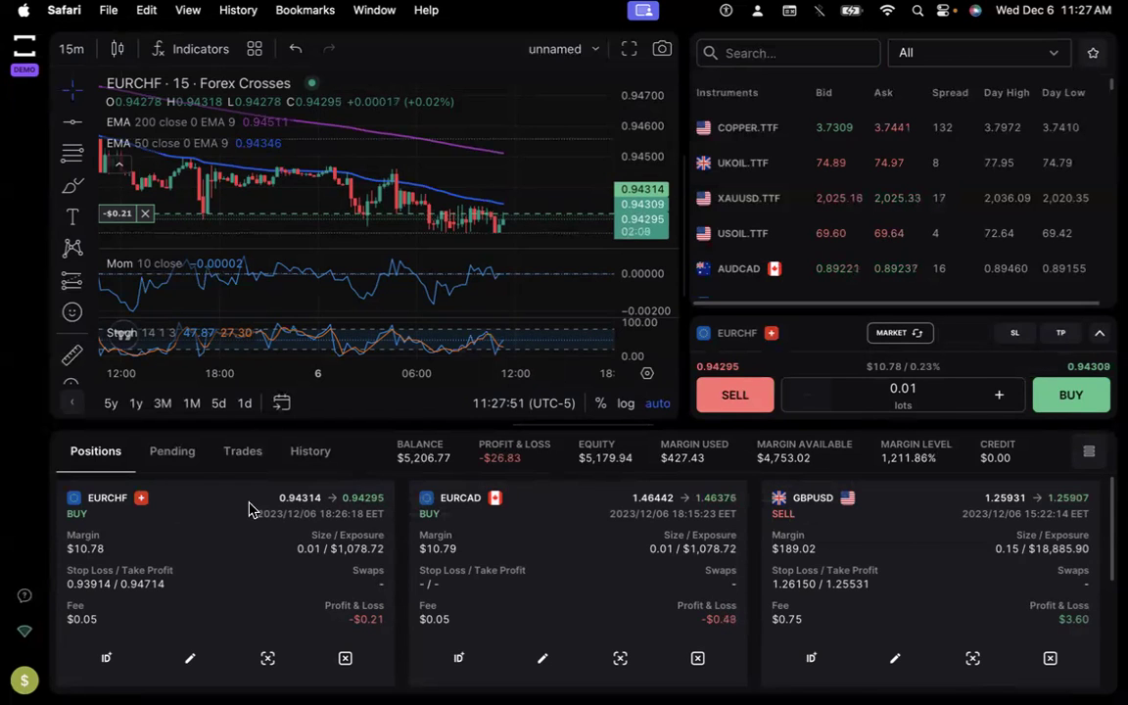
{"action": "scroll", "coordinate": [171, 517], "scroll_direction": "down", "scroll_amount": 2}
{"action": "scroll", "coordinate": [172, 518], "scroll_direction": "down", "scroll_amount": 3}
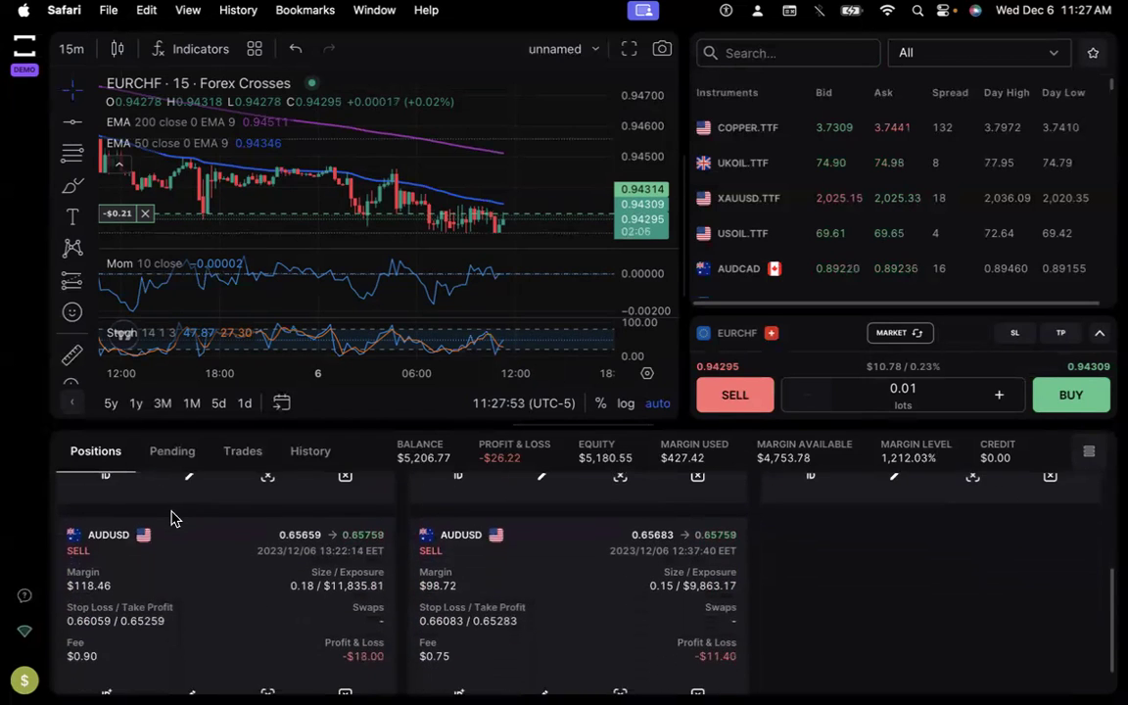
{"action": "scroll", "coordinate": [172, 517], "scroll_direction": "up", "scroll_amount": 3}
{"action": "scroll", "coordinate": [172, 517], "scroll_direction": "up", "scroll_amount": 2}
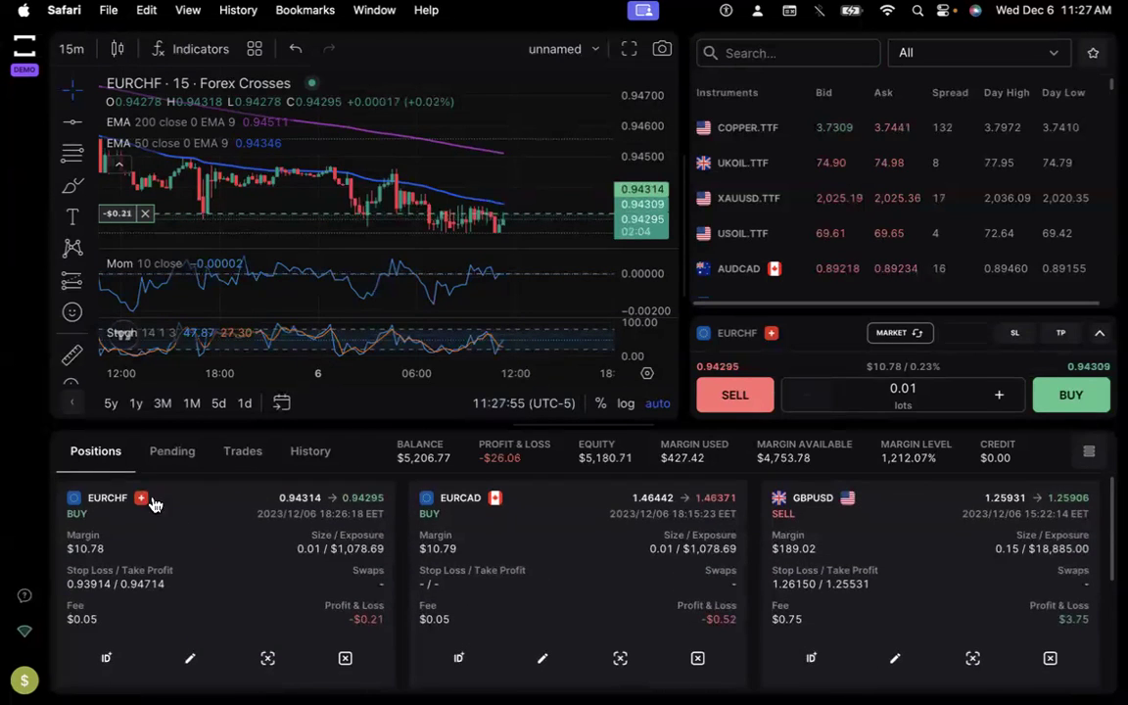
{"action": "left_click", "coordinate": [168, 454]}
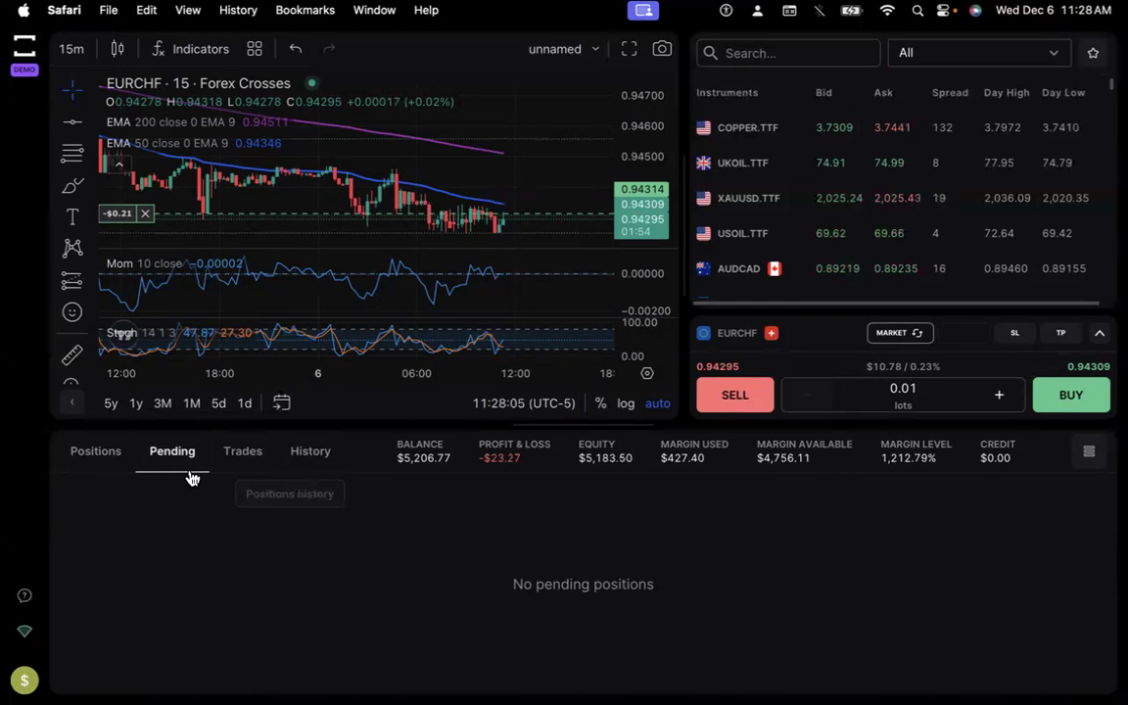
Return to the Positions tab showing the EURCHF, EURCAD and GBPUSD cards
{"action": "left_click", "coordinate": [108, 462]}
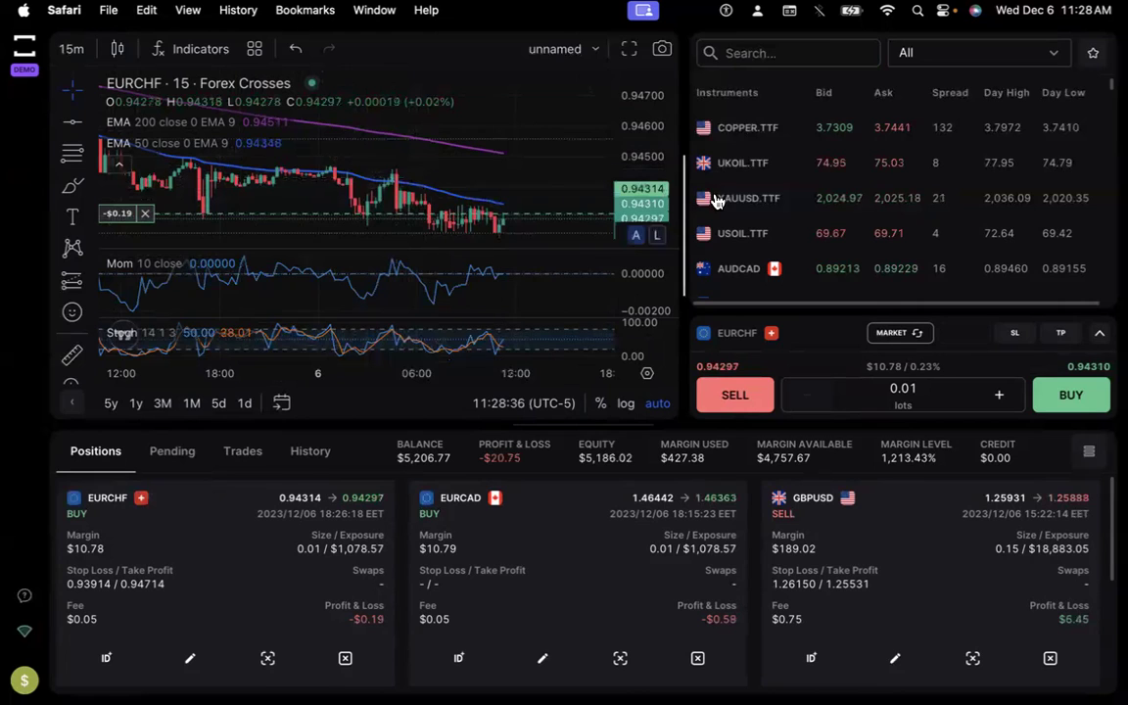
{"action": "left_click", "coordinate": [794, 54]}
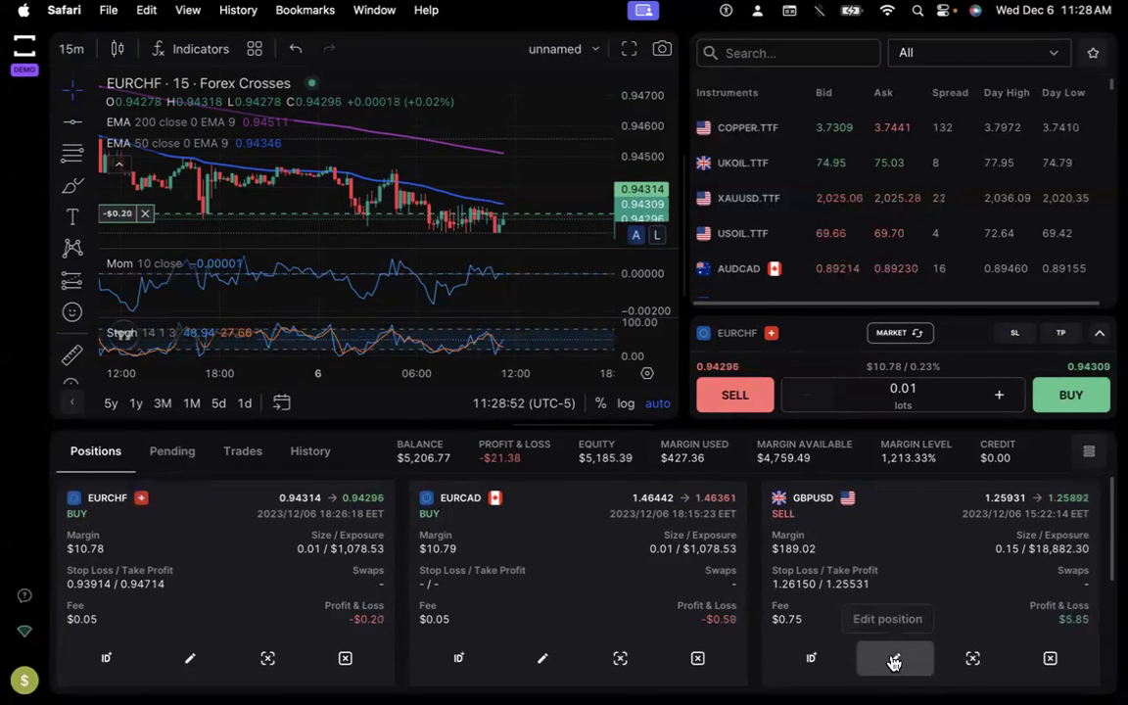
Edit the GBPUSD sell to SL 400 ticks (1.26331) and TP 800 ticks (1.25131), and confirm
{"action": "left_click", "coordinate": [894, 659]}
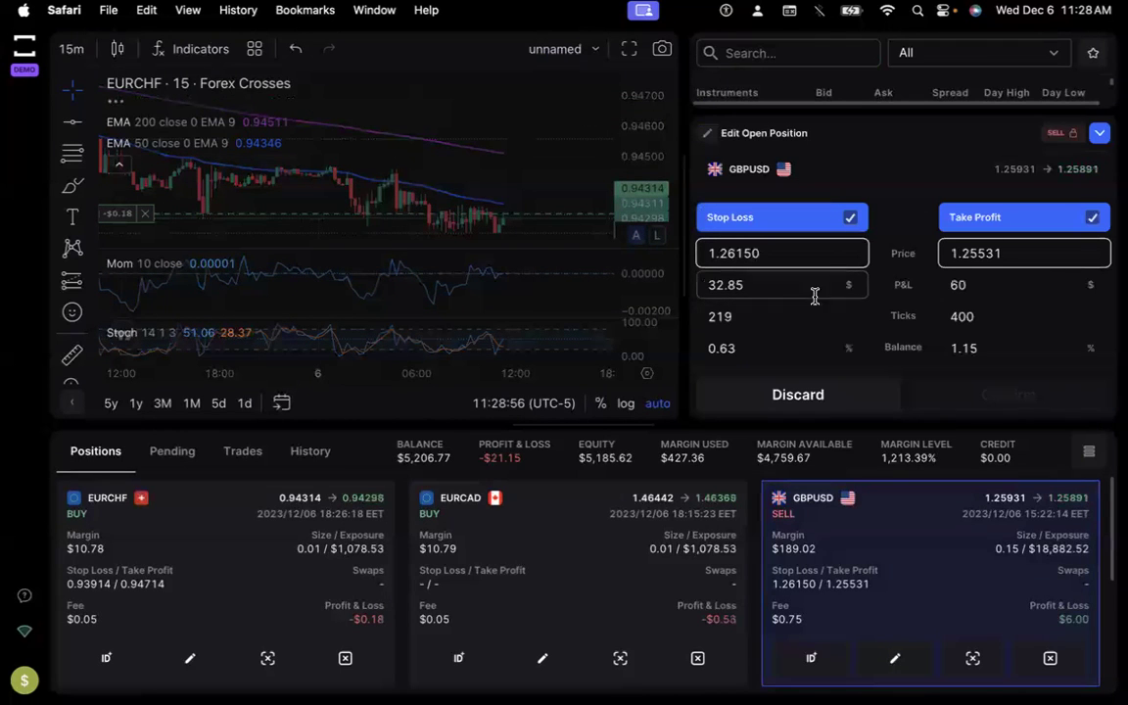
{"action": "left_click_drag", "start_coordinate": [784, 320], "coordinate": [692, 316]}
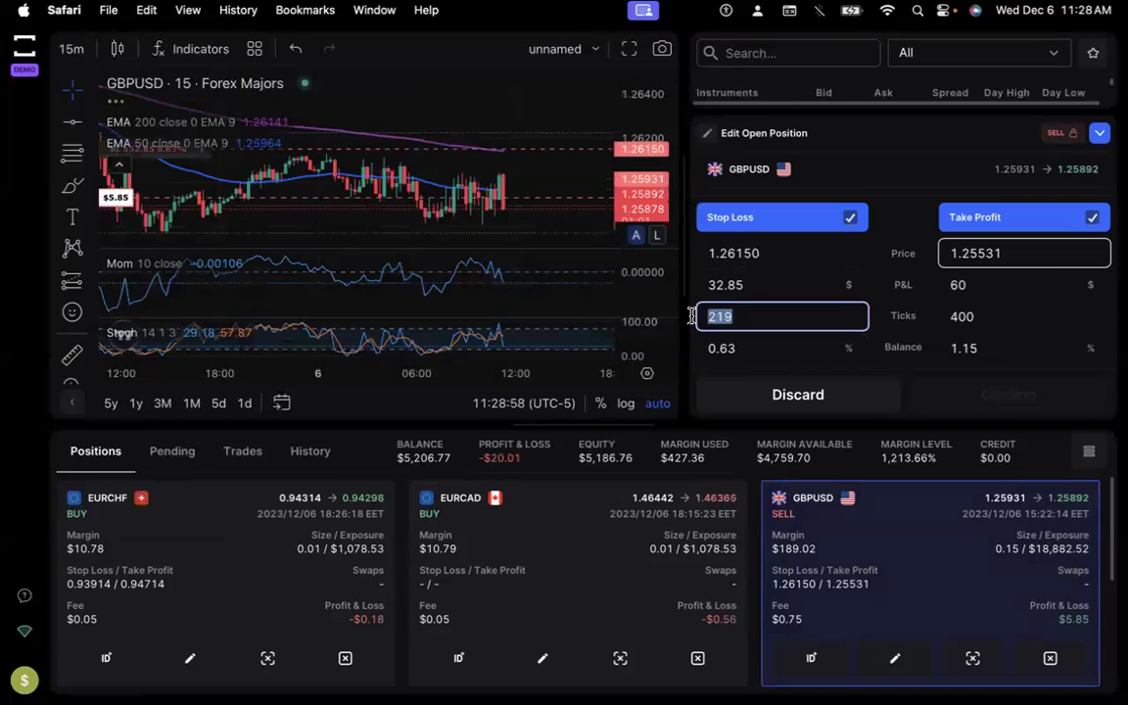
{"action": "type", "text": "400"}
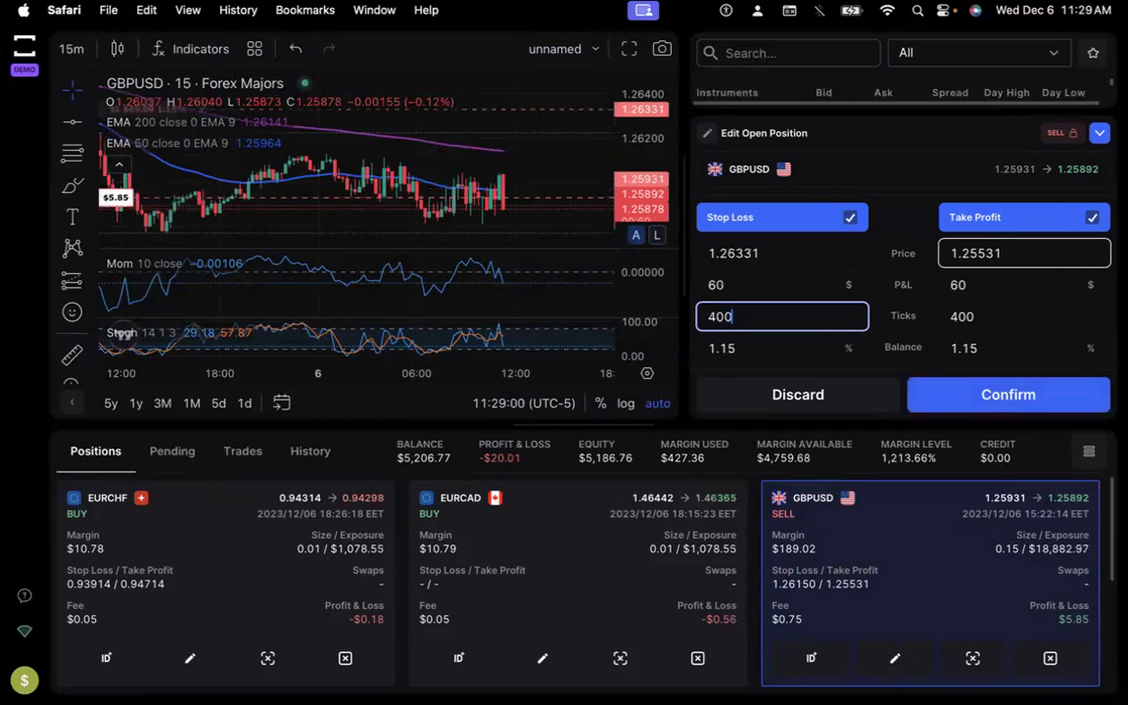
{"action": "left_click_drag", "start_coordinate": [1009, 317], "coordinate": [940, 325]}
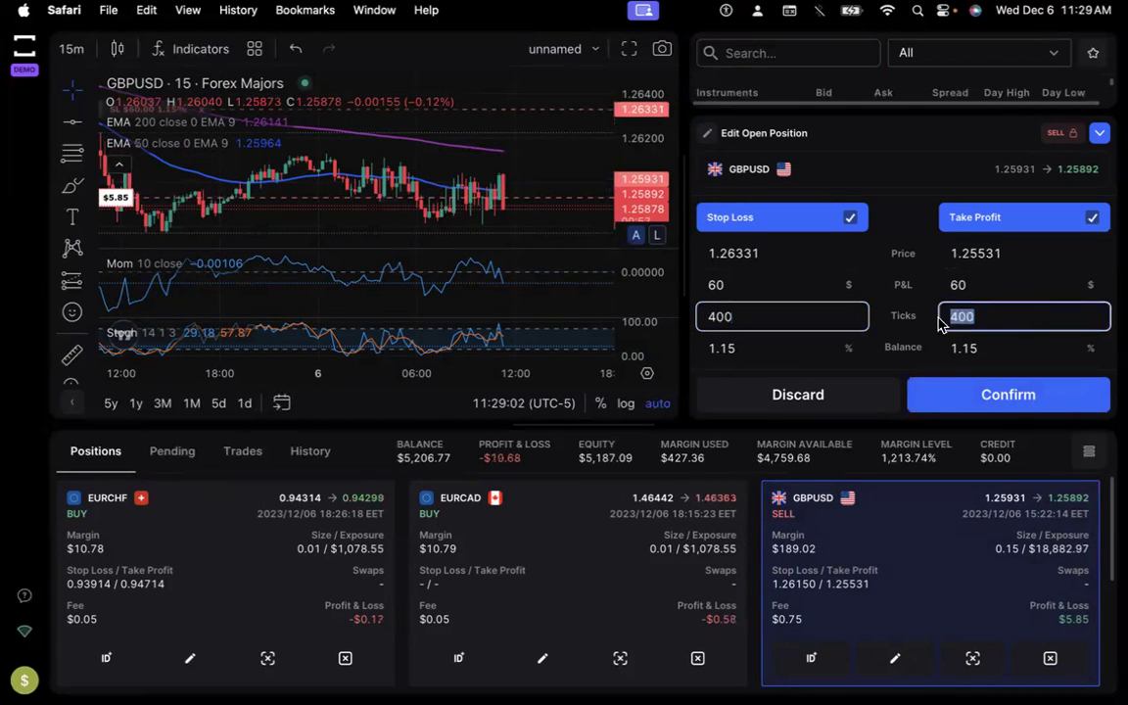
{"action": "type", "text": "800"}
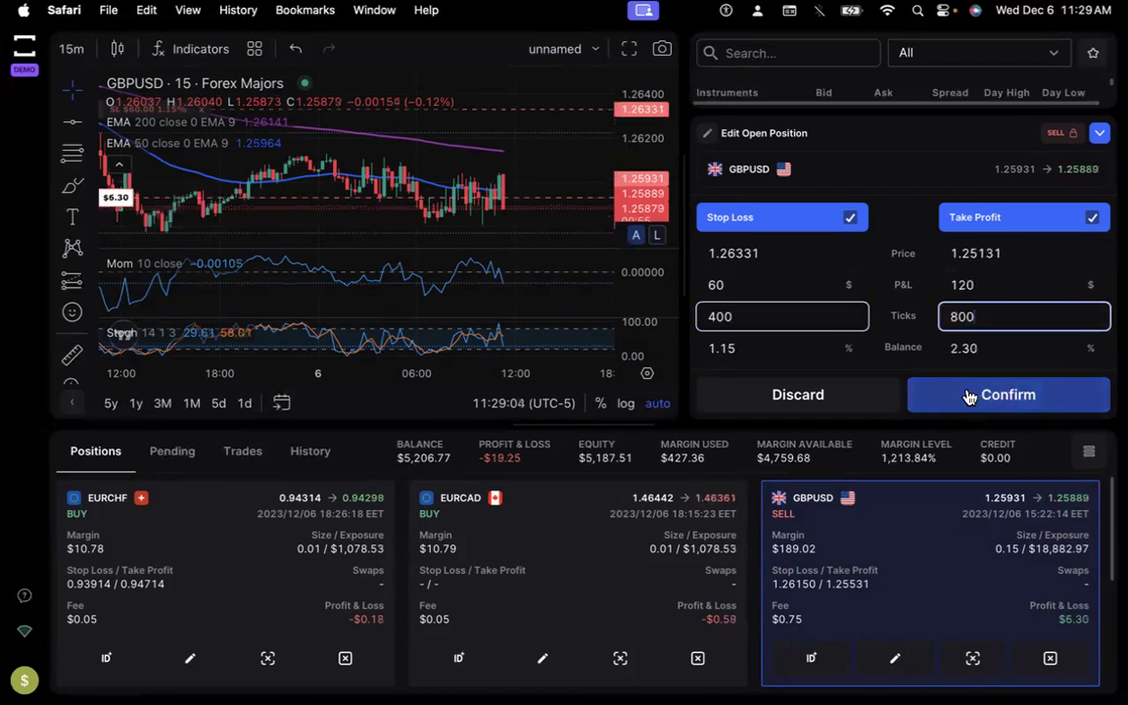
{"action": "left_click", "coordinate": [967, 395]}
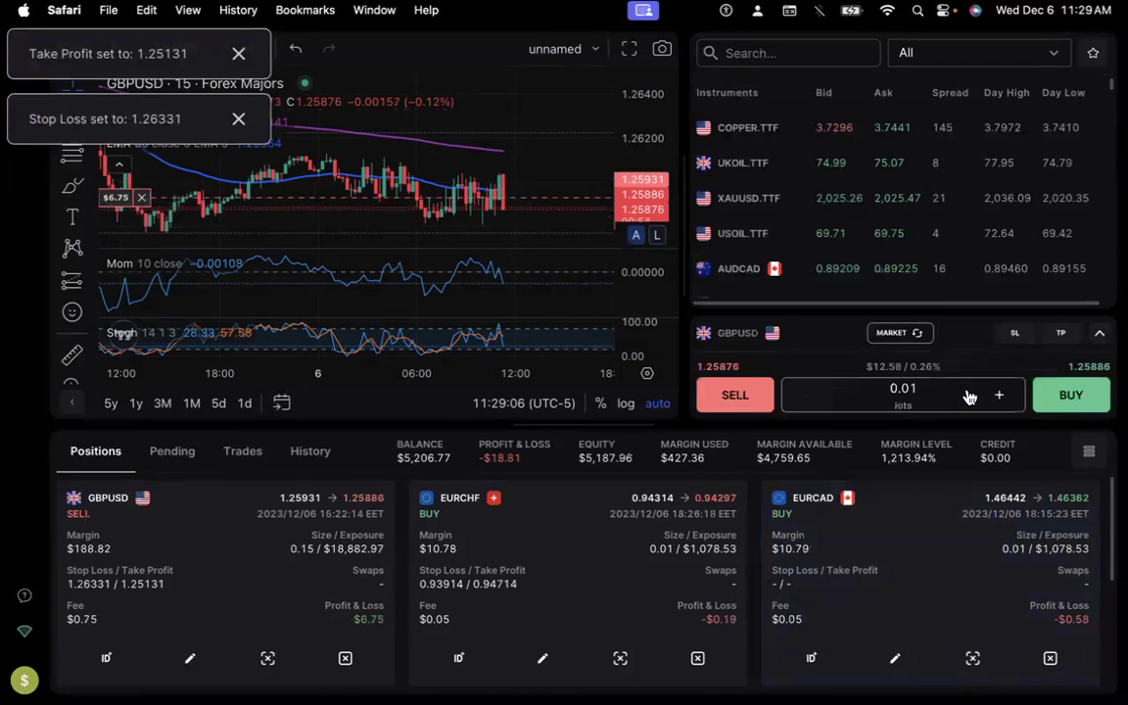